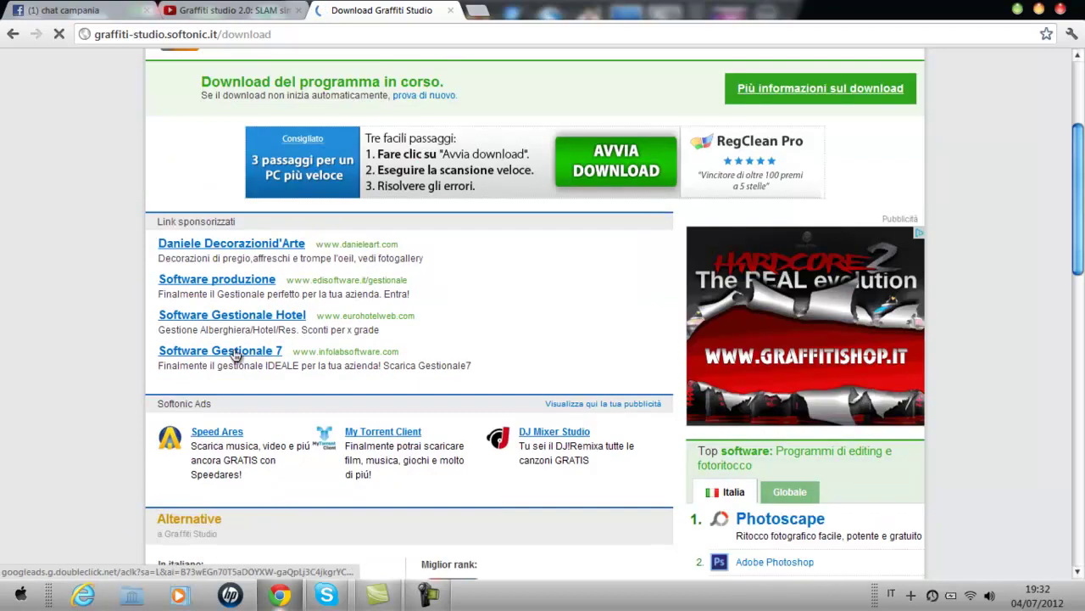
# - Copy the downloaded SoftonicDownloader file for Graffiti Studio from the browser's downloads to the desktop
pyautogui.scroll(1, 267, 436)
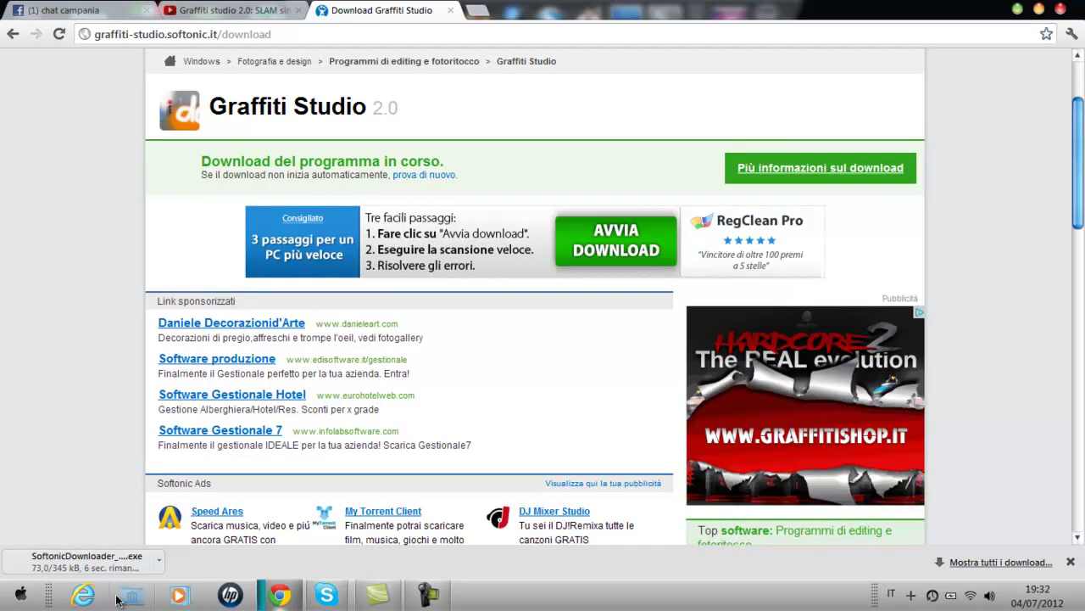
pyautogui.click(1040, 10)
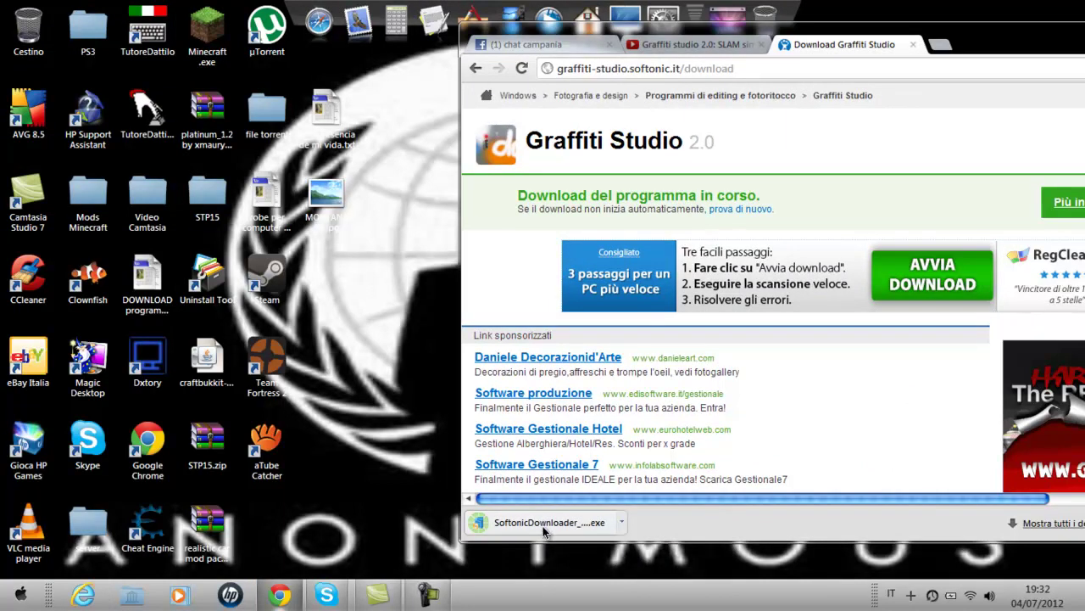
pyautogui.moveTo(570, 528); pyautogui.dragTo(246, 324)
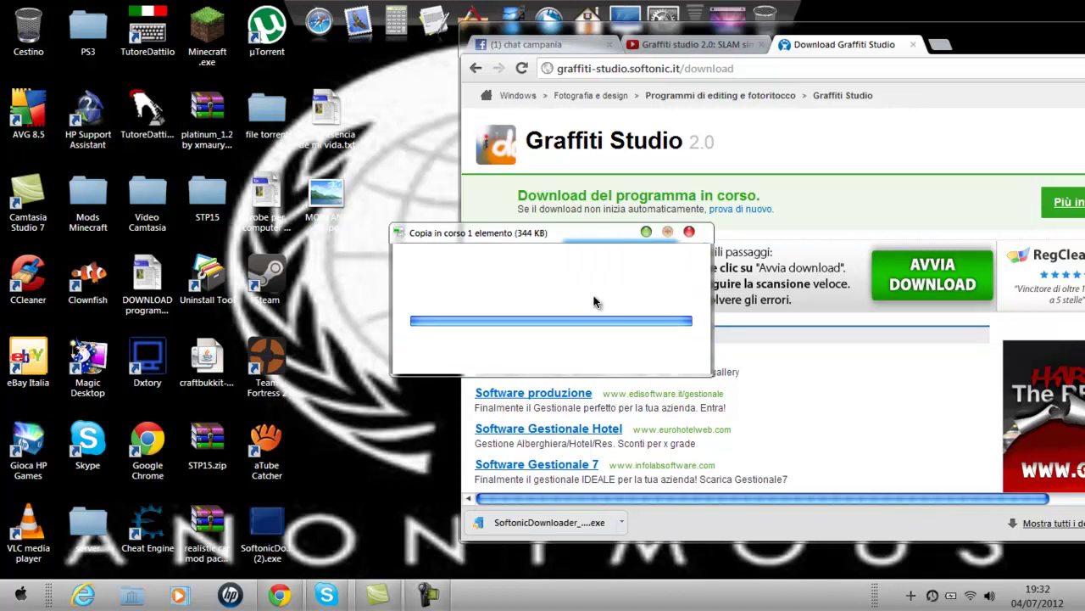
pyautogui.click(649, 188)
pyautogui.press('super+Up')
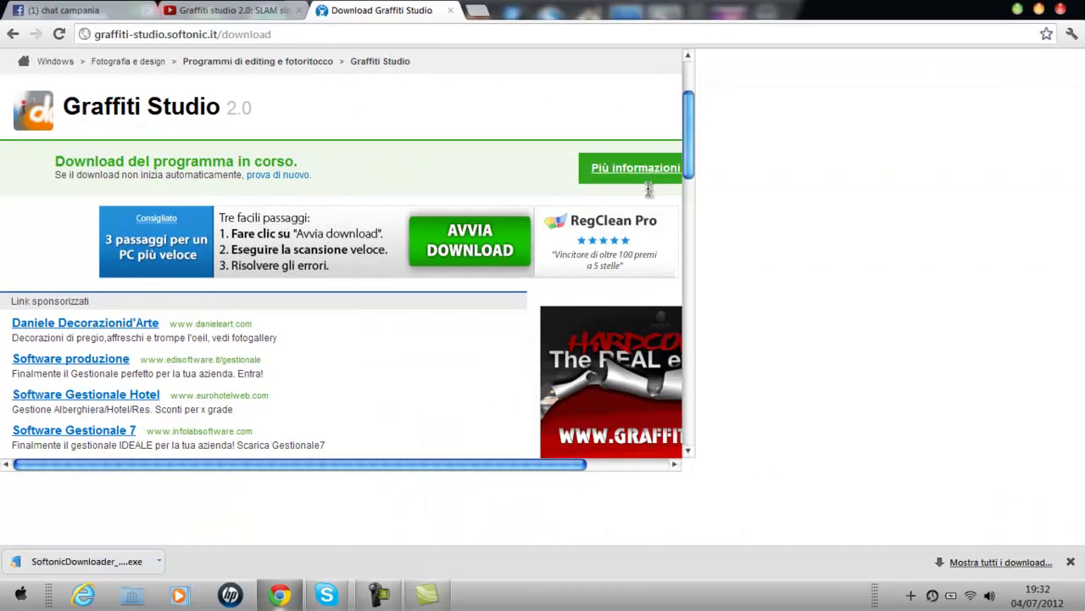
# - Run the Softonic downloader from the desktop and accept its licence agreement
pyautogui.press('super+d')
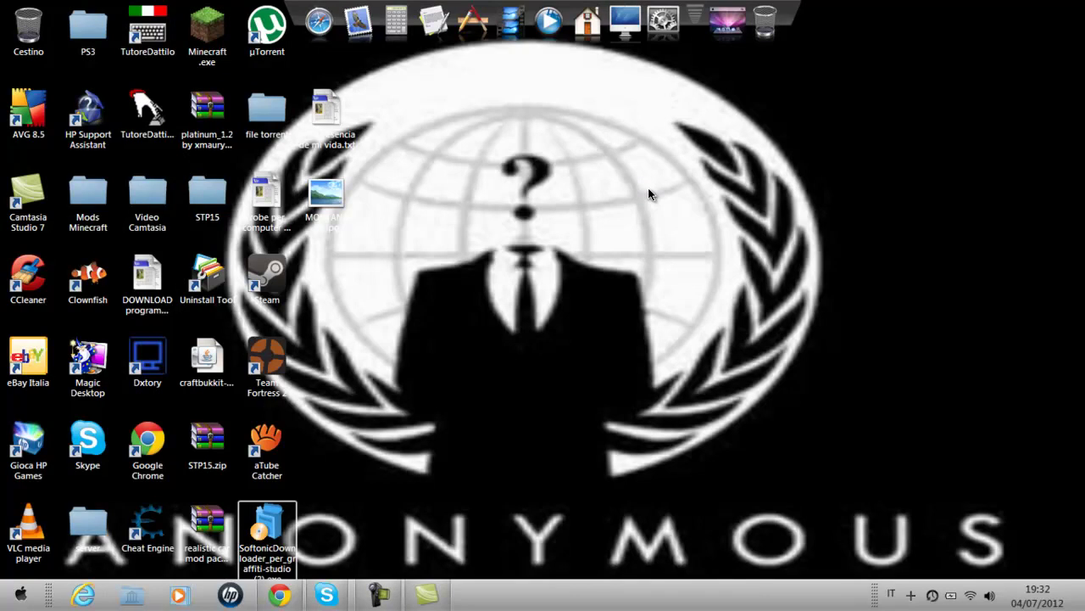
pyautogui.press('Return')
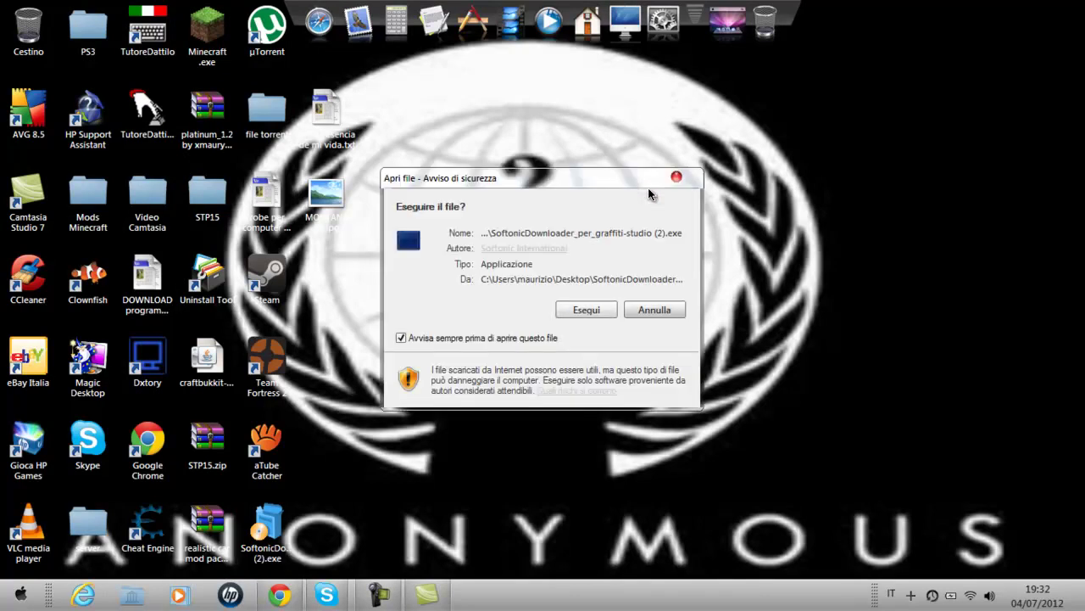
pyautogui.press('Return')
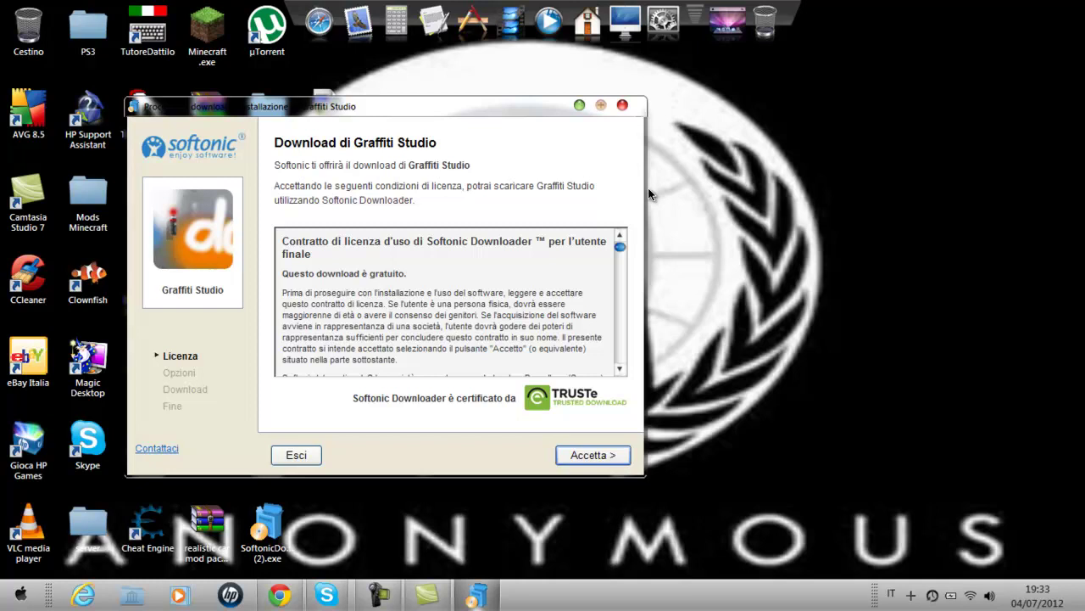
pyautogui.scroll(-10, 648, 187)
pyautogui.scroll(10, 648, 188)
pyautogui.press('Return')
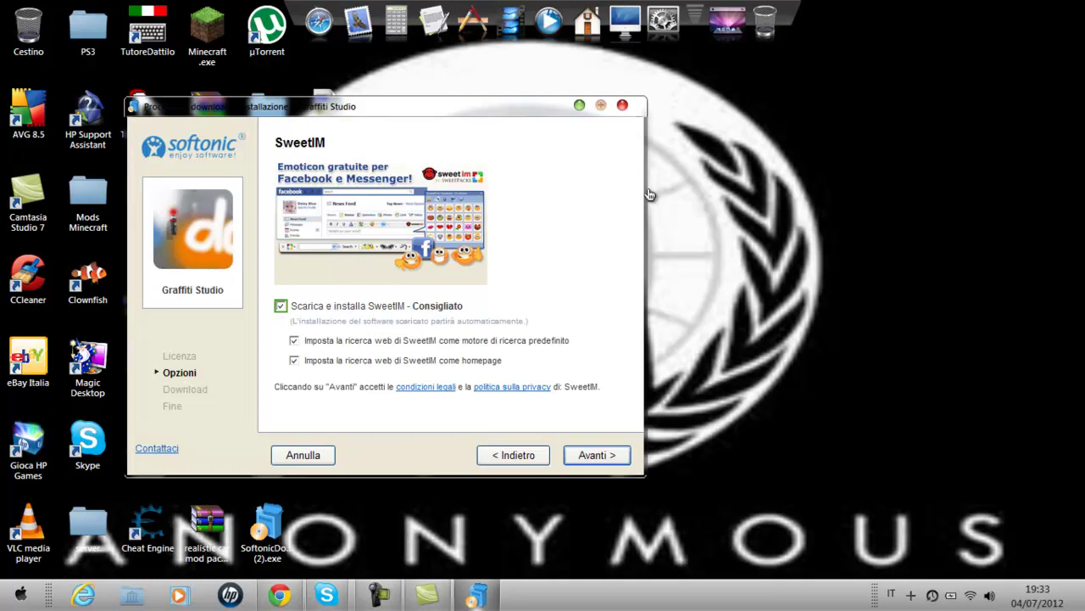
# - Decline the SweetIM and RewardsArcade offers, download Graffiti Studio and exit the downloader
pyautogui.press('space')
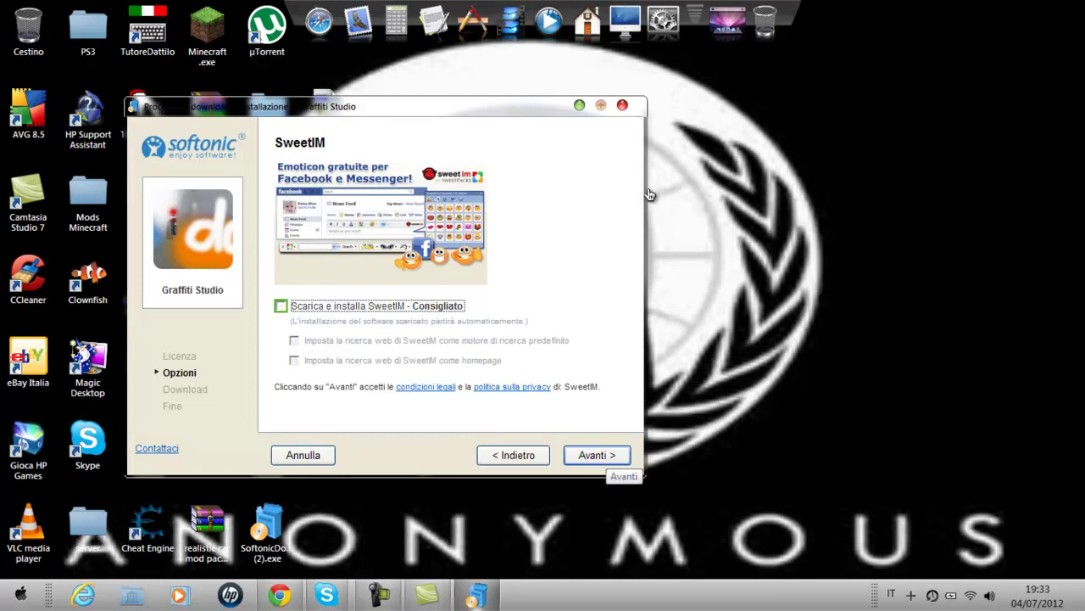
pyautogui.press('Return')
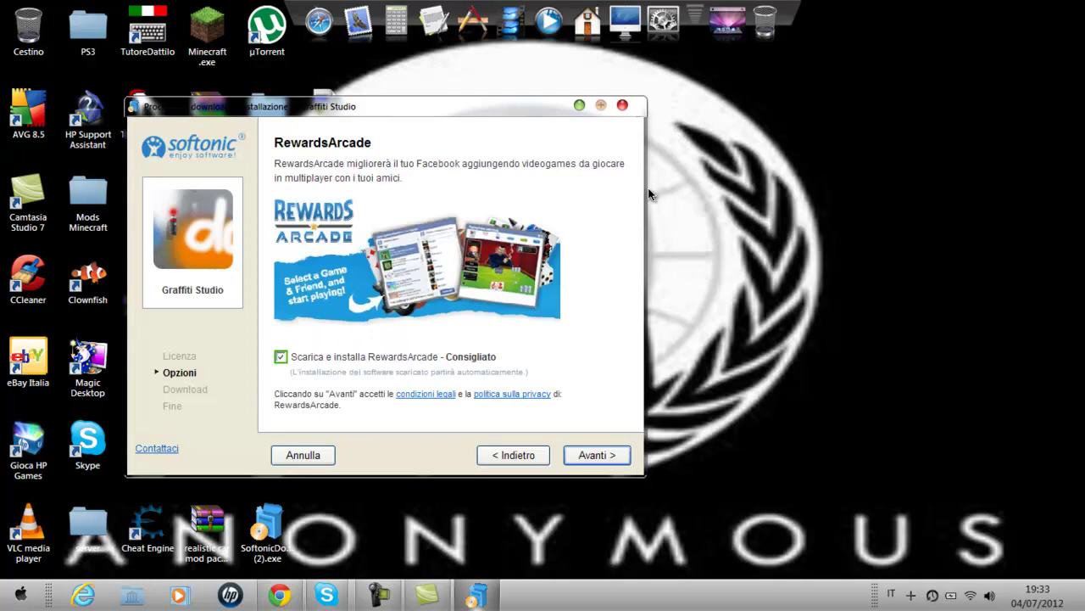
pyautogui.press('space')
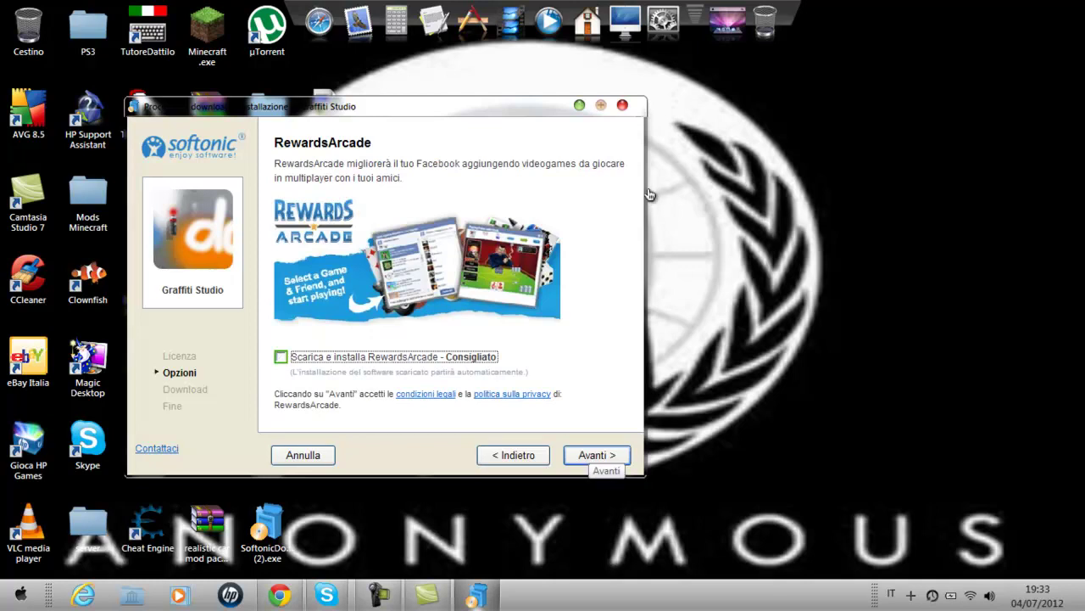
pyautogui.press('Return')
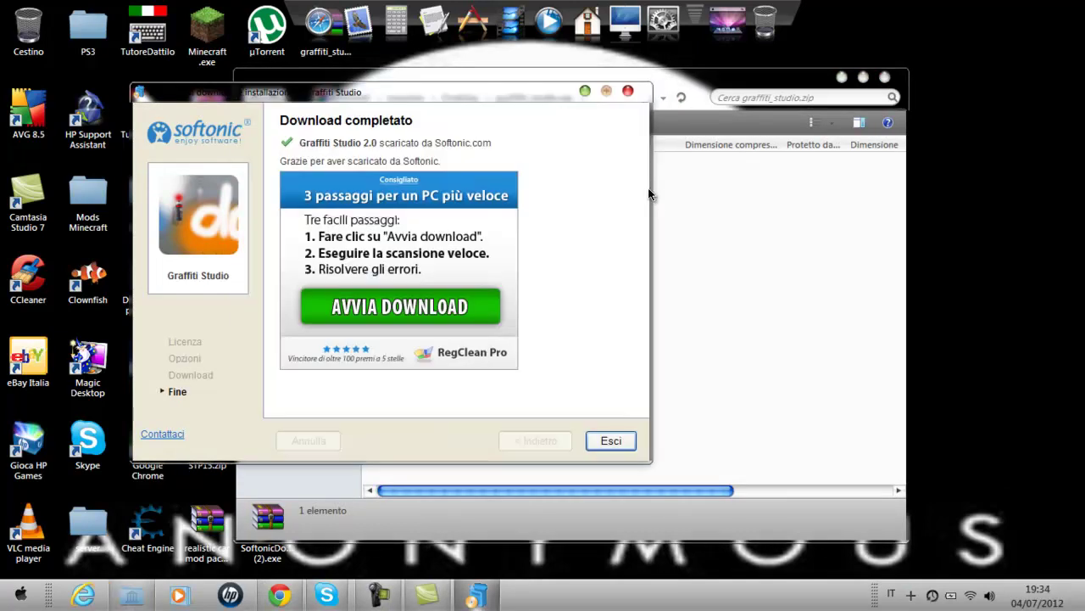
pyautogui.press('Return')
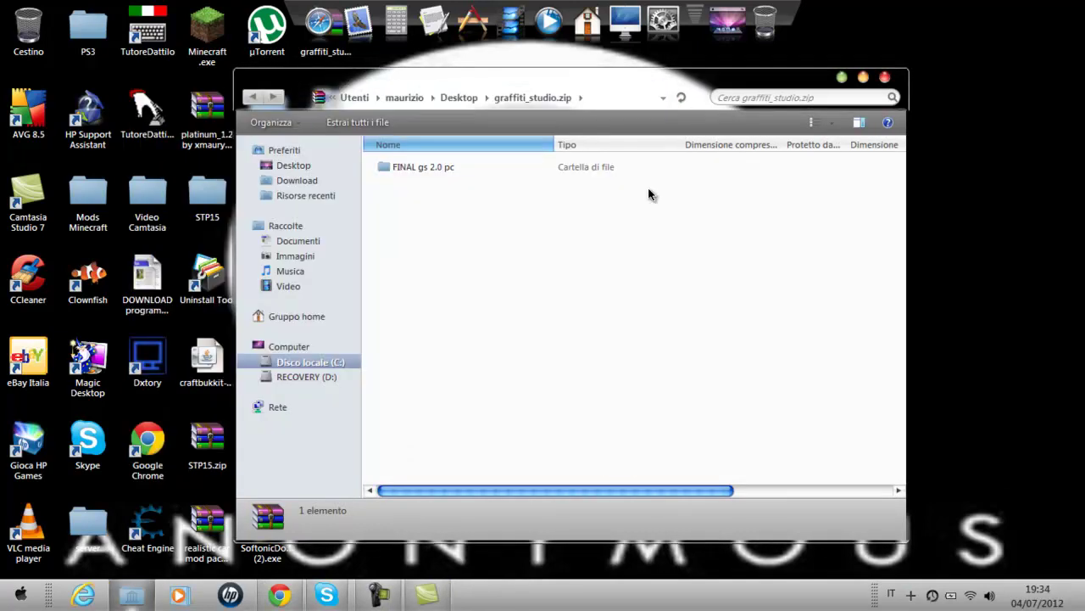
# - Launch setup.exe from the FINAL gs 2.0 pc folder in graffiti_studio.zip and extract the whole archive to the graffiti_studio desktop folder
pyautogui.press('Down')
pyautogui.press('Return')
pyautogui.press('Down')
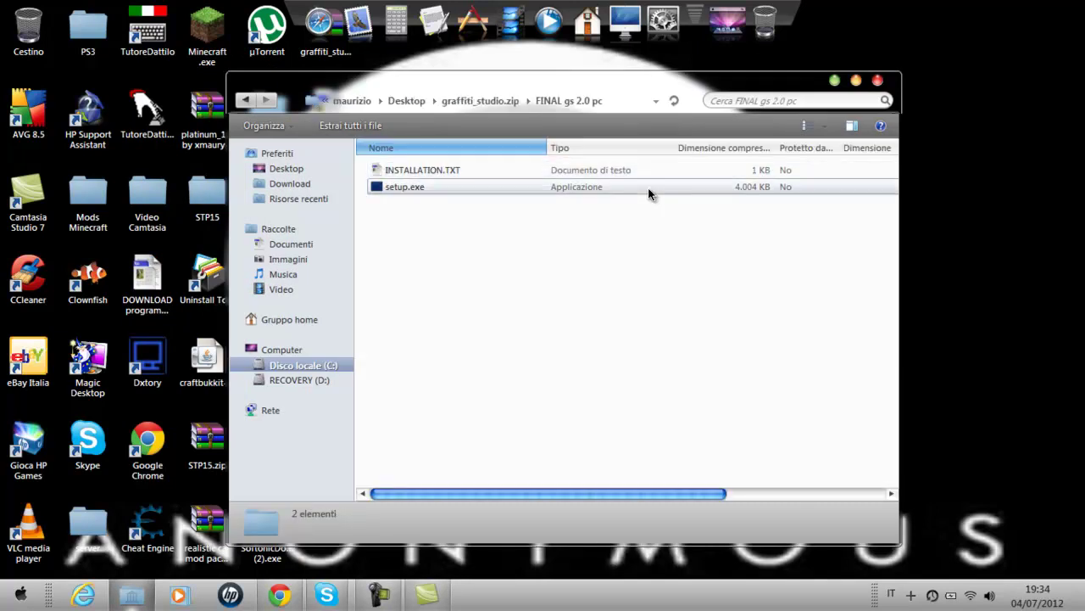
pyautogui.click(648, 188)
pyautogui.doubleClick(648, 187)
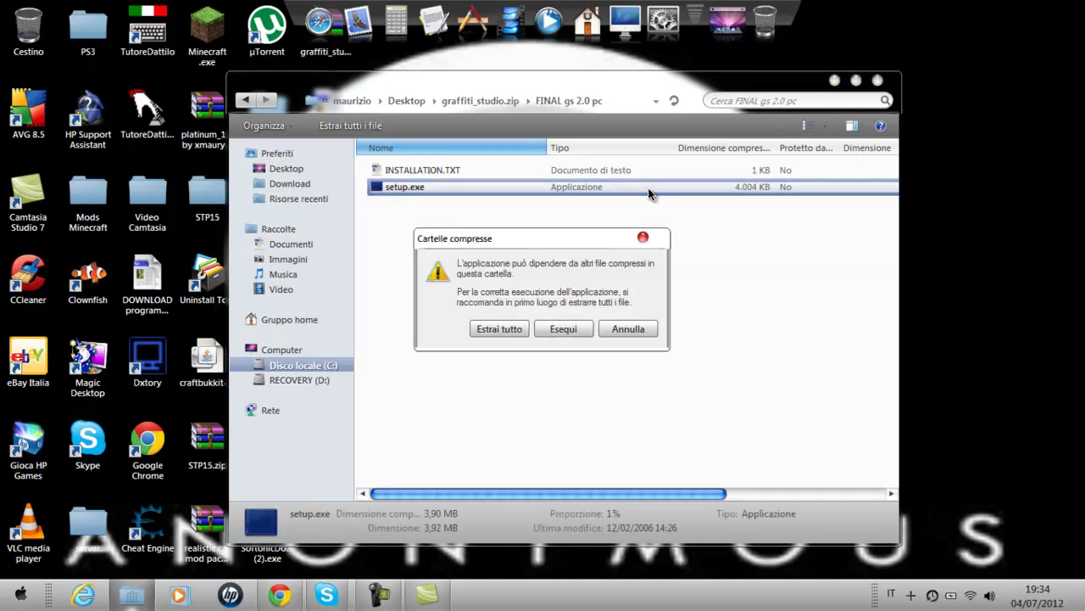
pyautogui.doubleClick(648, 187)
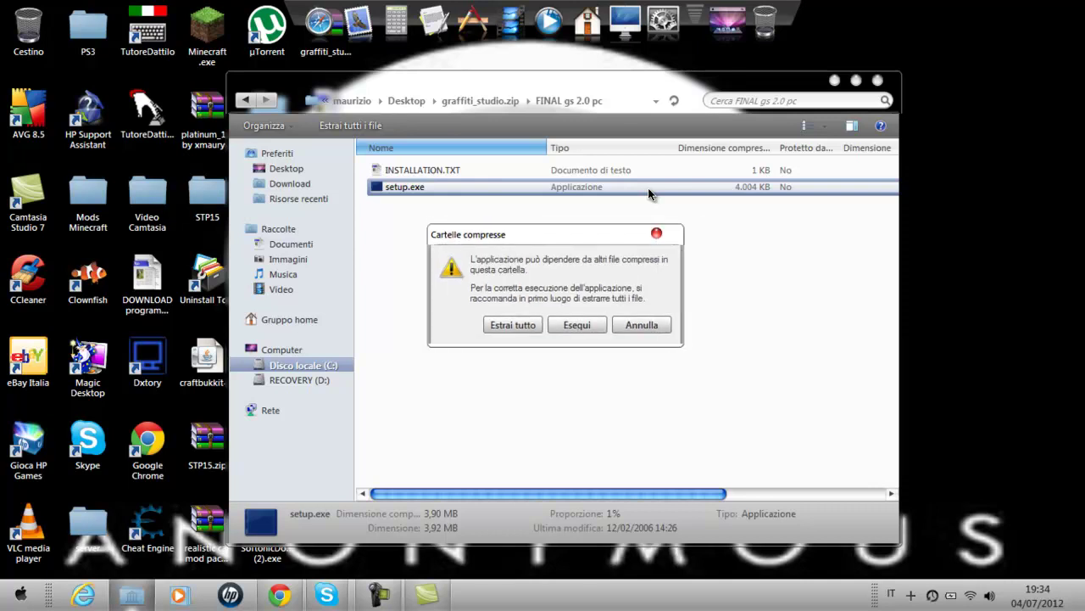
pyautogui.press('Return')
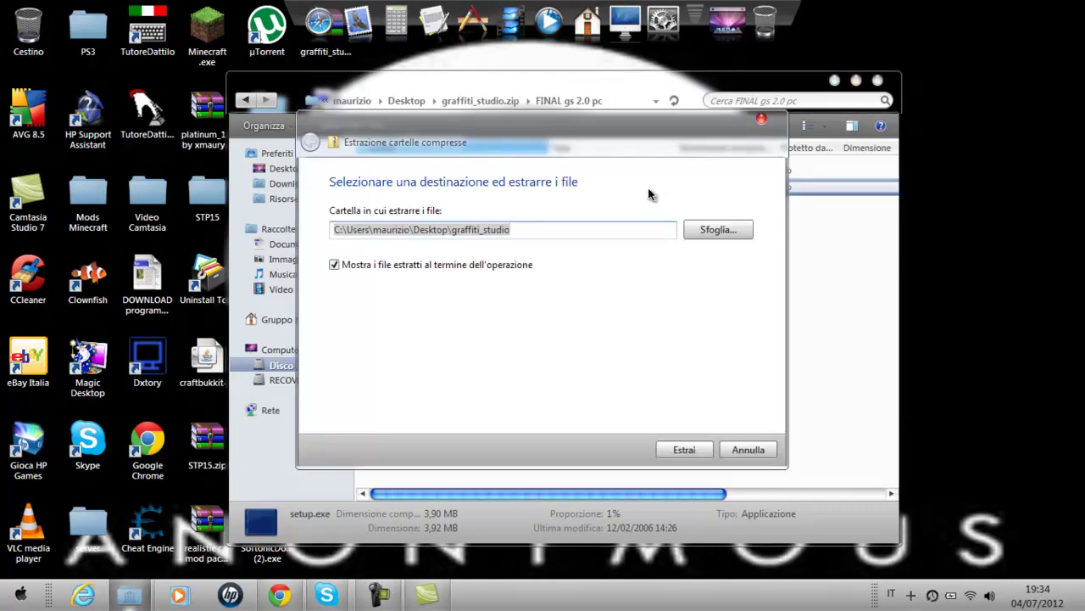
pyautogui.press('Return')
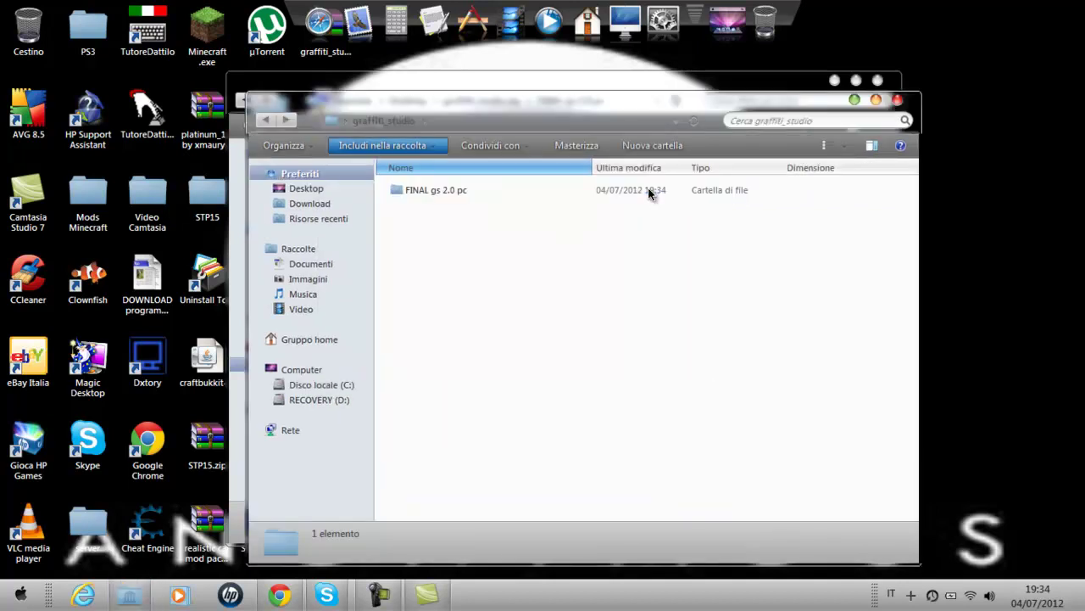
# - Close the graffiti_studio.zip window and the extracted graffiti_studio folder window
pyautogui.doubleClick(649, 189)
pyautogui.click(648, 189)
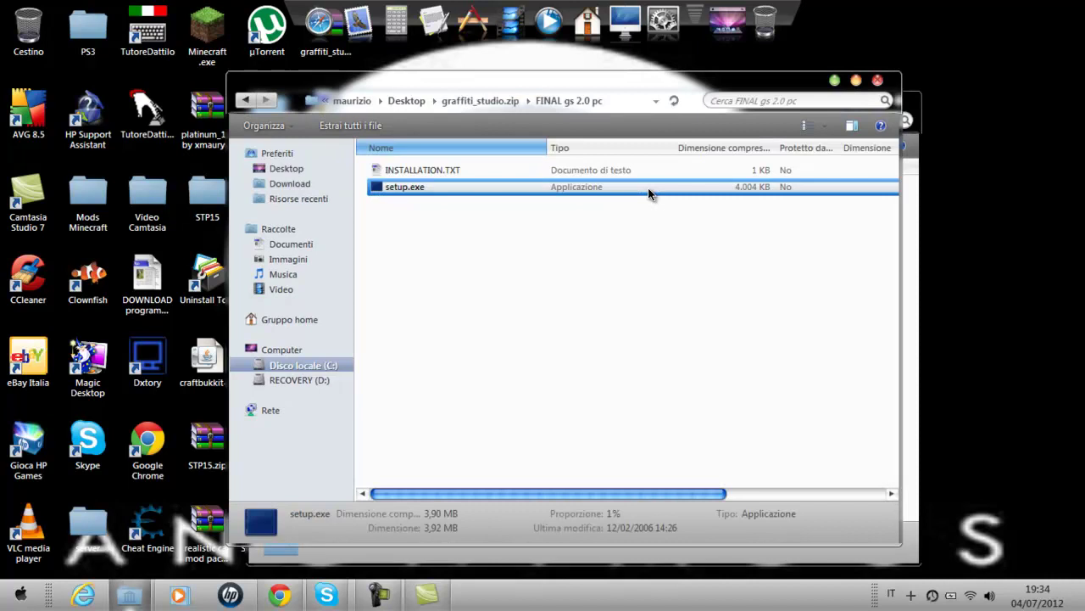
pyautogui.hotkey('alt', 'F4')
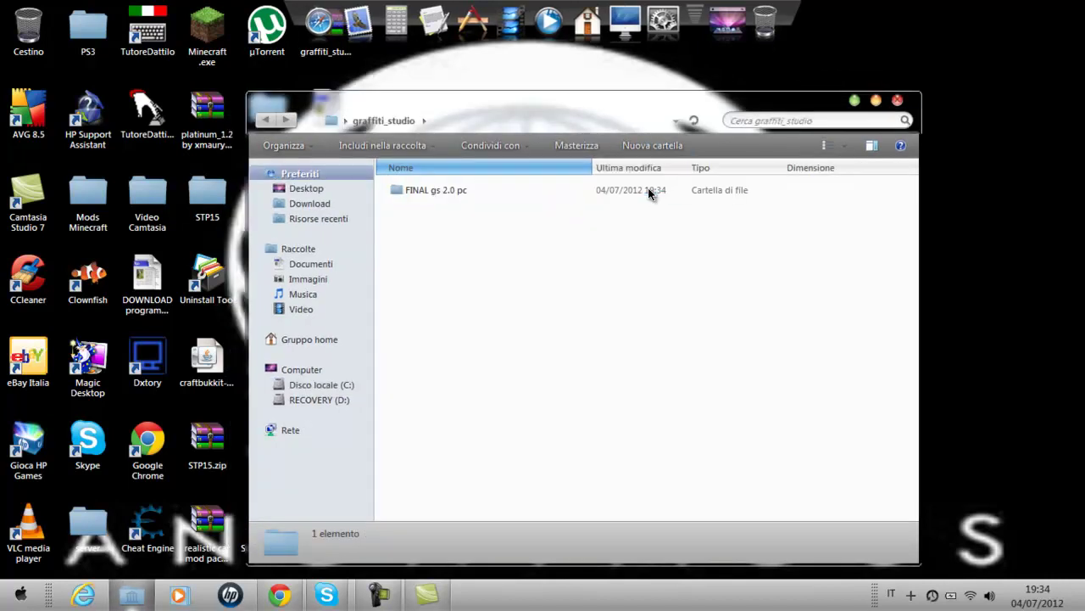
pyautogui.hotkey('alt', 'F4')
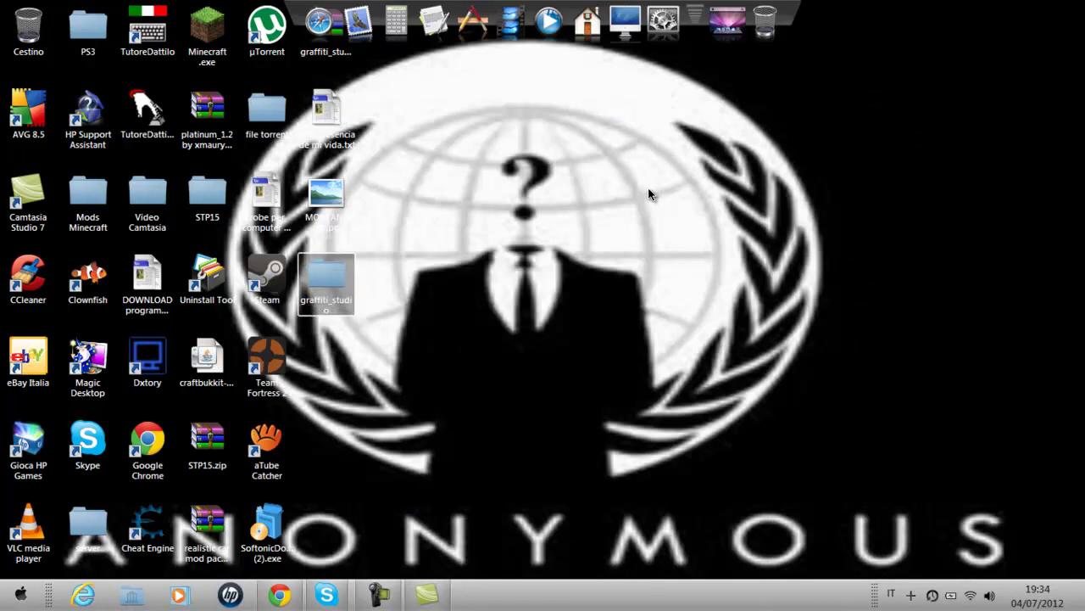
# - Open FINAL gs 2.0 pc inside the graffiti_studio desktop folder and run the extracted setup.exe
pyautogui.press('Return')
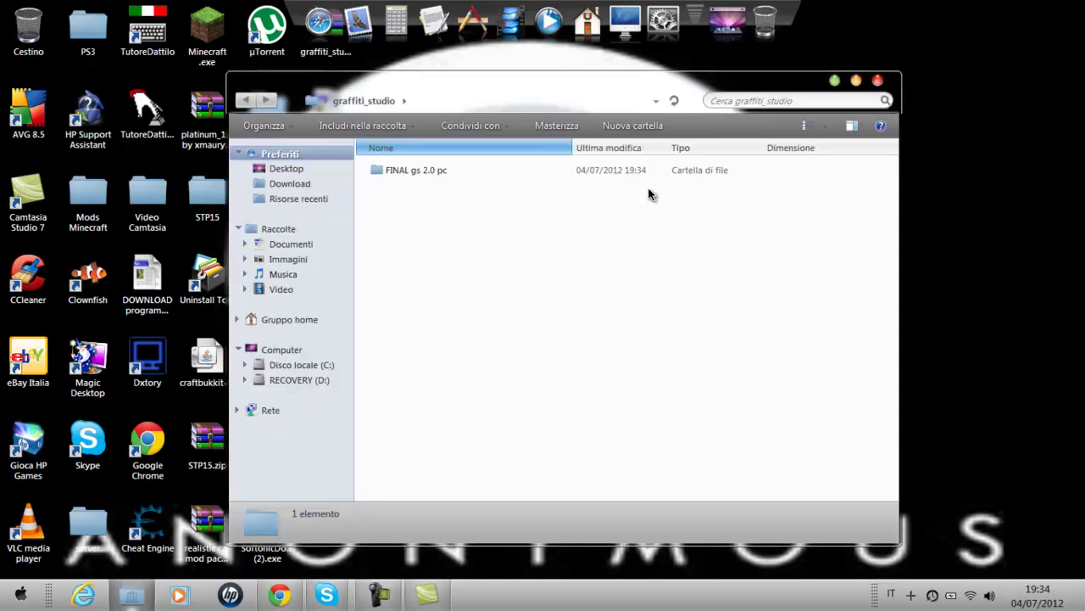
pyautogui.press('Down')
pyautogui.press('Return')
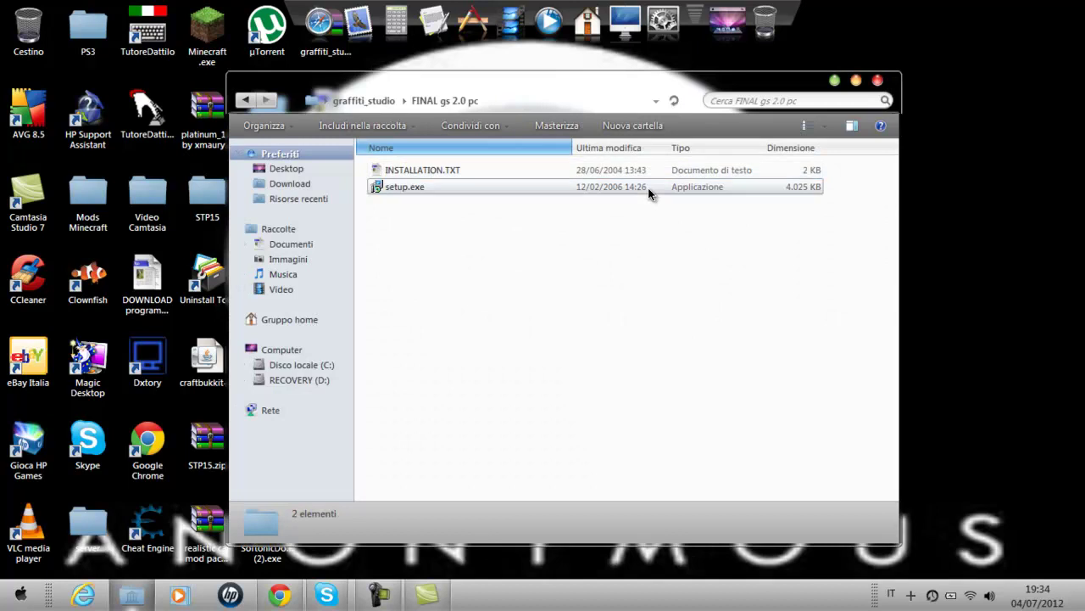
pyautogui.moveTo(475, 84); pyautogui.dragTo(633, 208)
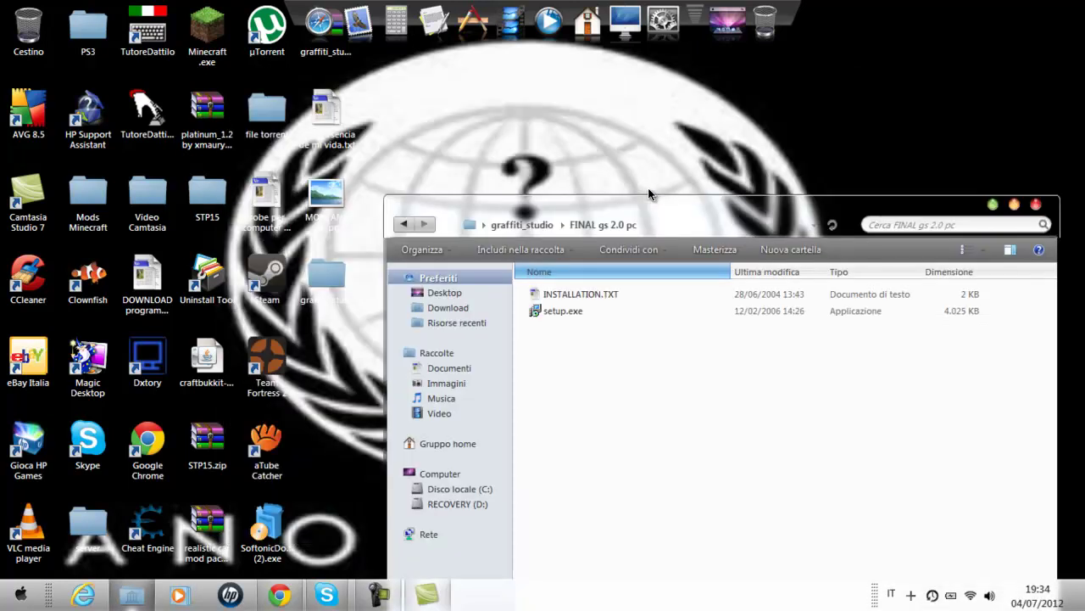
pyautogui.moveTo(648, 204); pyautogui.dragTo(410, 62)
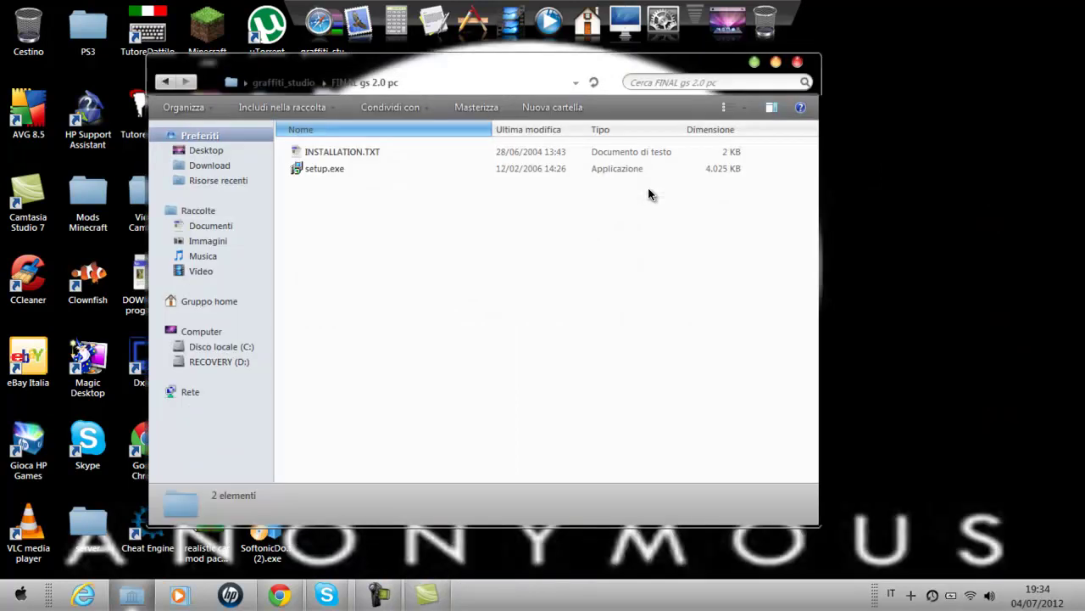
pyautogui.doubleClick(324, 168)
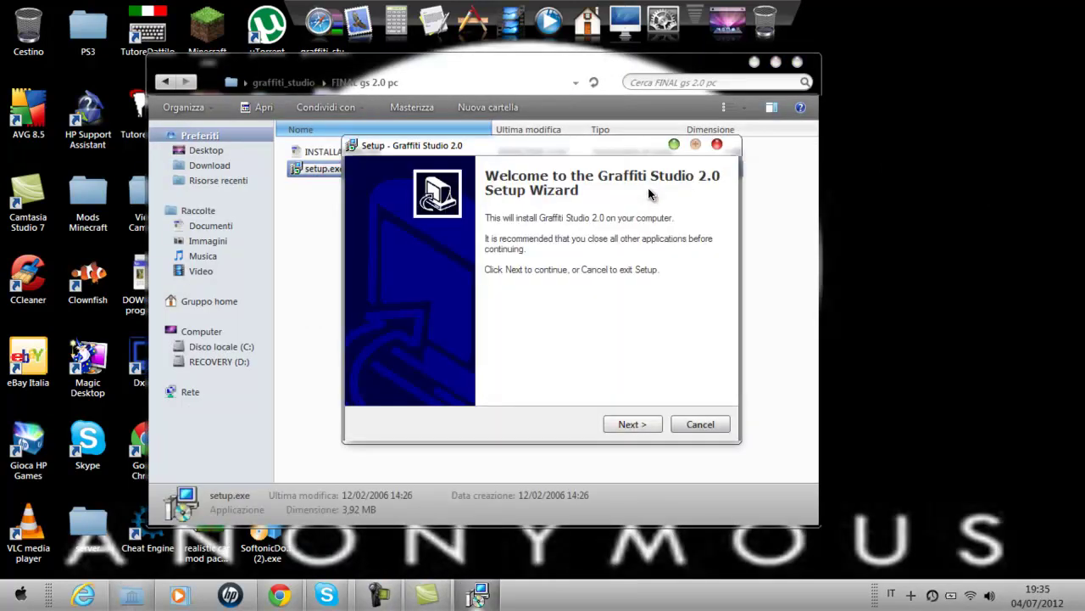
# - Start the Graffiti Studio 2.0 setup wizard and accept its license agreement
pyautogui.press('Return')
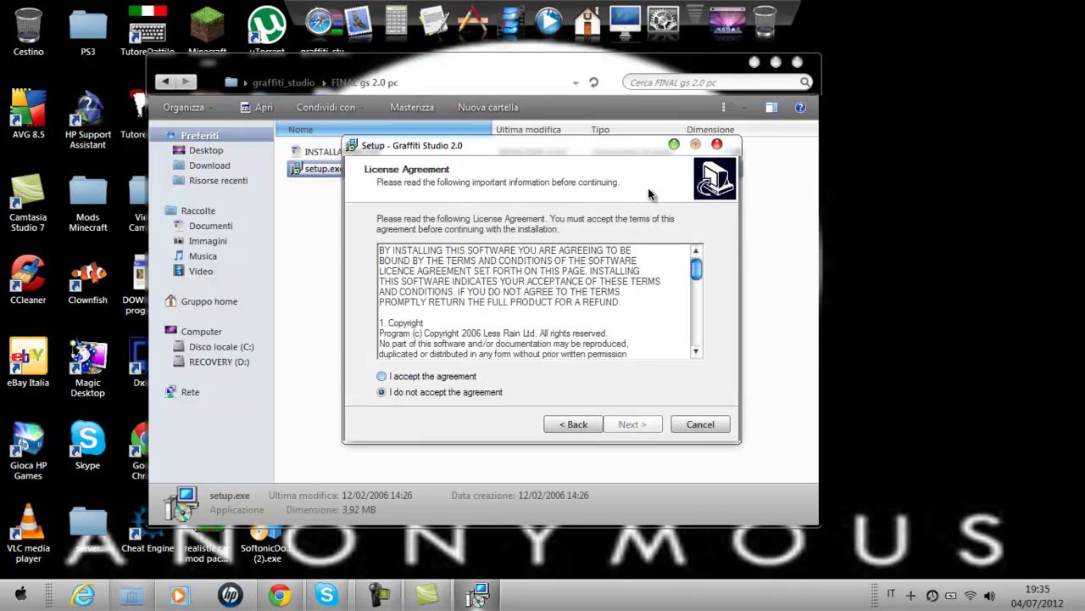
pyautogui.hotkey('alt', 'a')
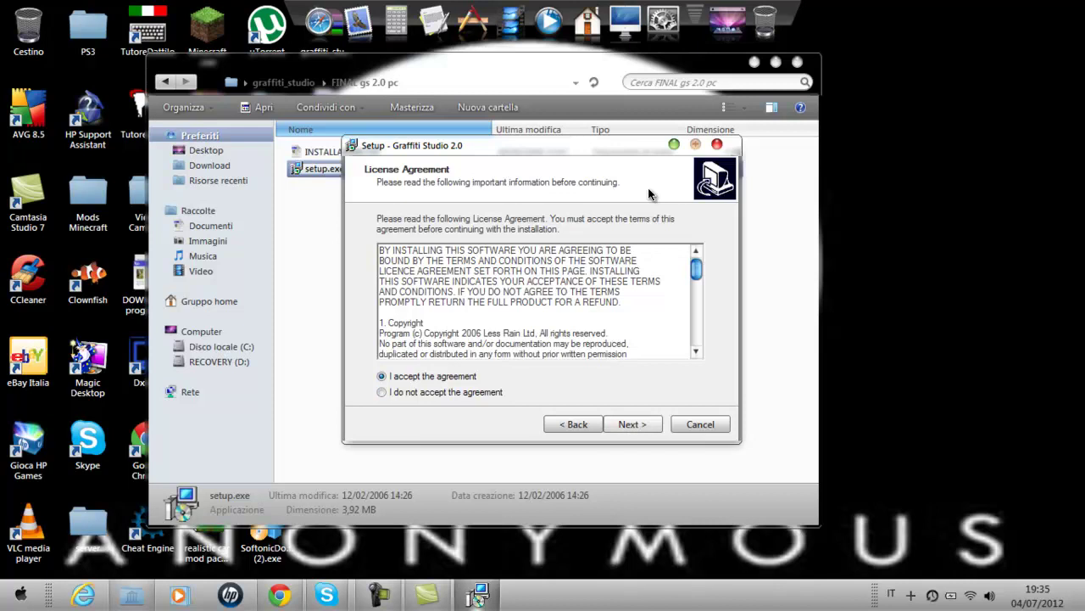
pyautogui.press('Return')
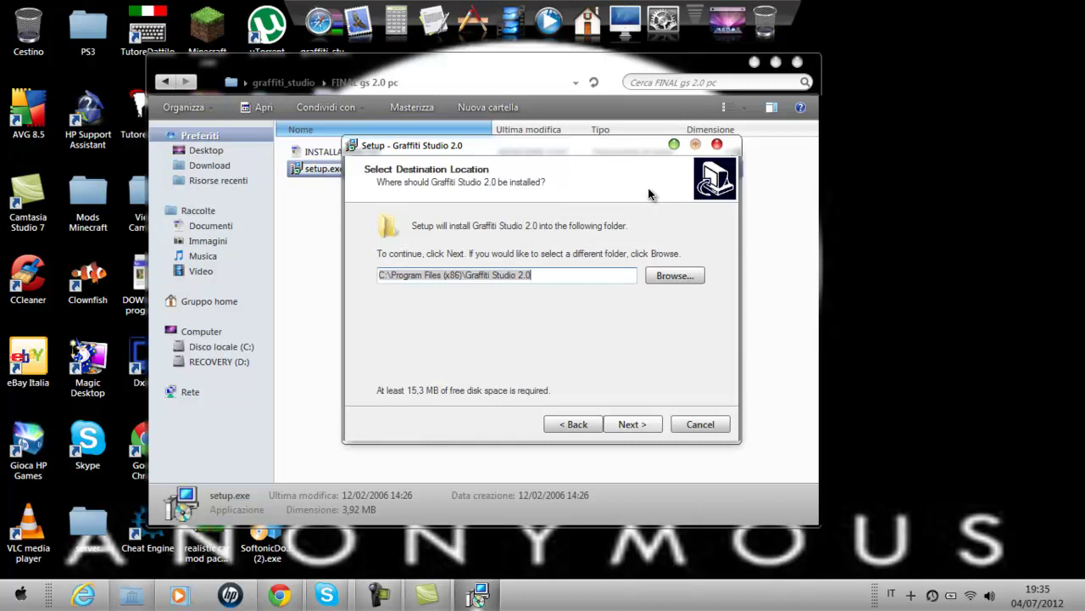
# - Install Graffiti Studio 2.0 with the default destination, the Graffiti Studio 2.0 Start Menu folder and a desktop icon
pyautogui.press('Return')
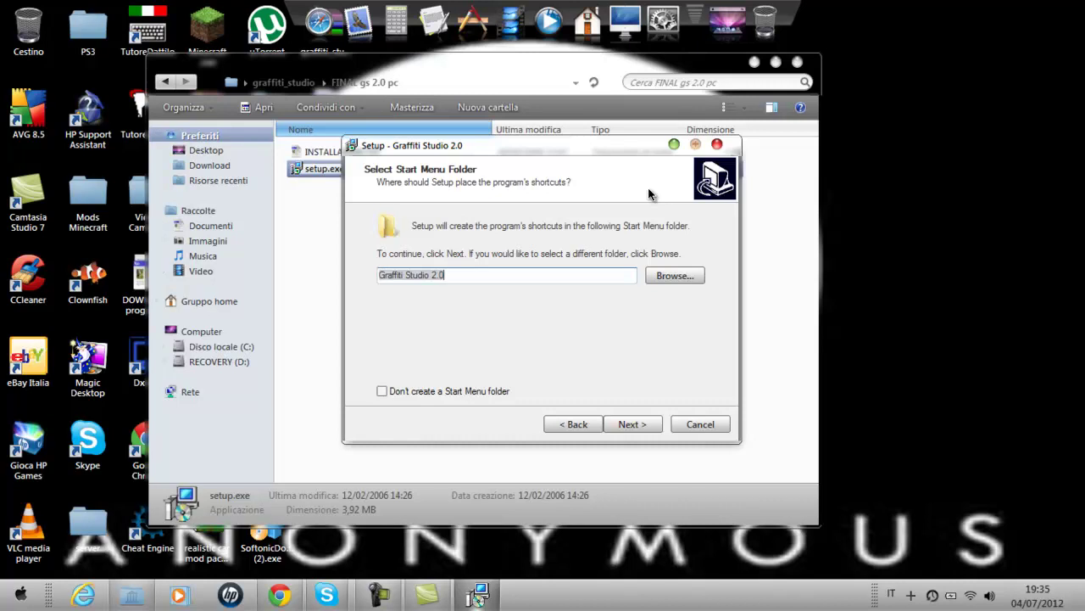
pyautogui.press('super')
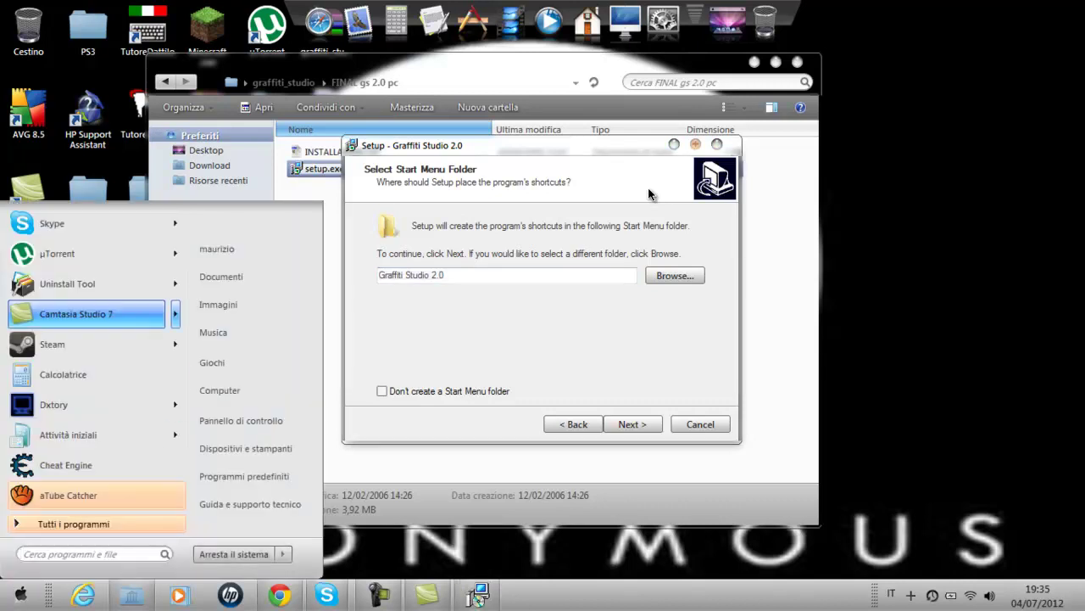
pyautogui.press('super')
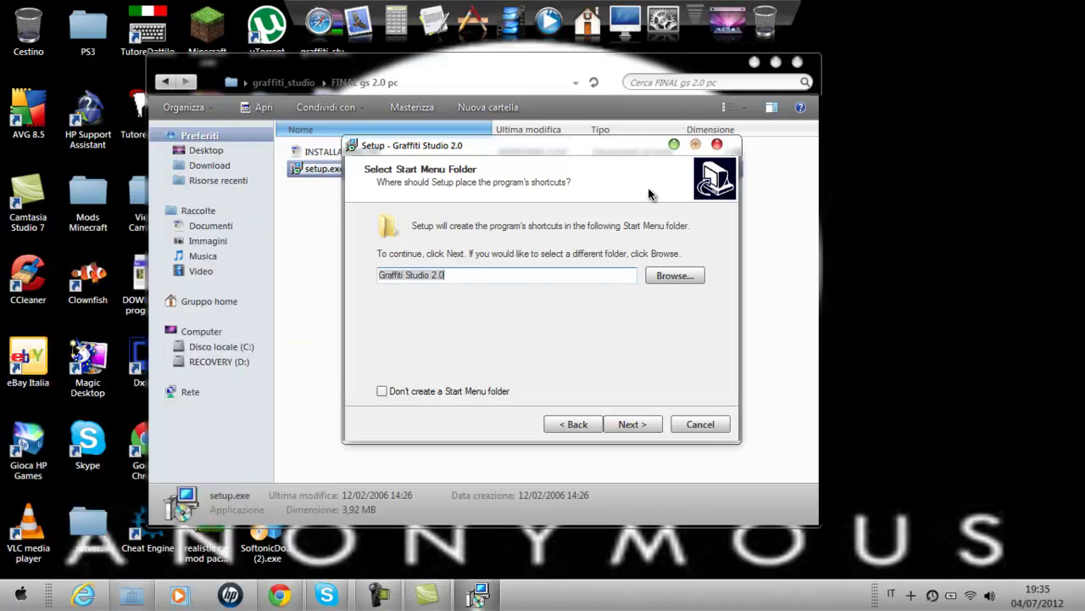
pyautogui.press('Return')
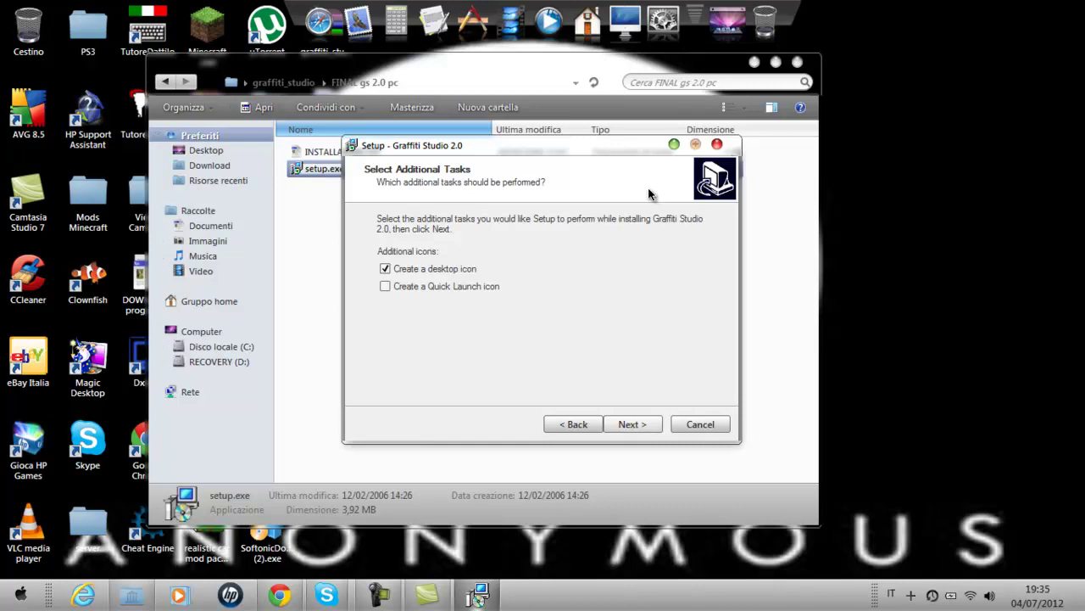
pyautogui.press('Return')
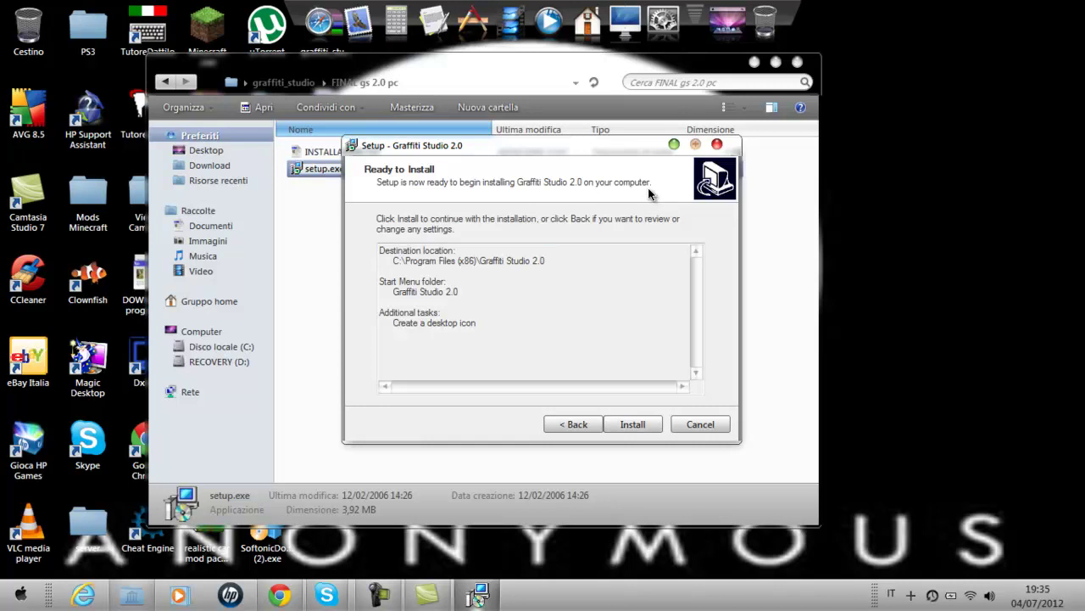
pyautogui.press('Return')
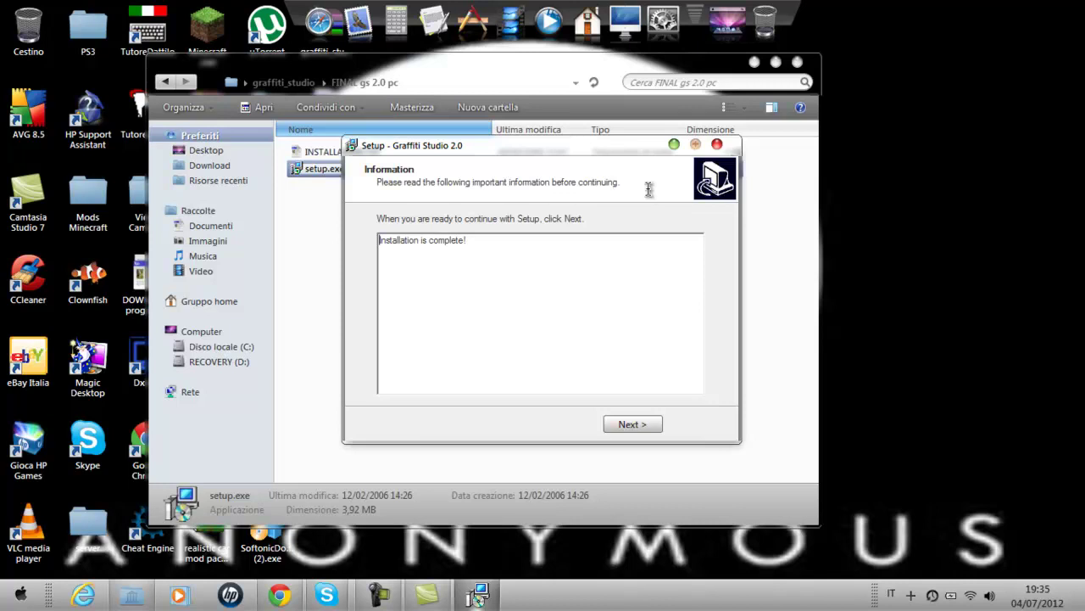
# - Finish the Graffiti Studio 2.0 setup wizard without launching the program and close the FINAL gs 2.0 pc folder window
pyautogui.press('Return')
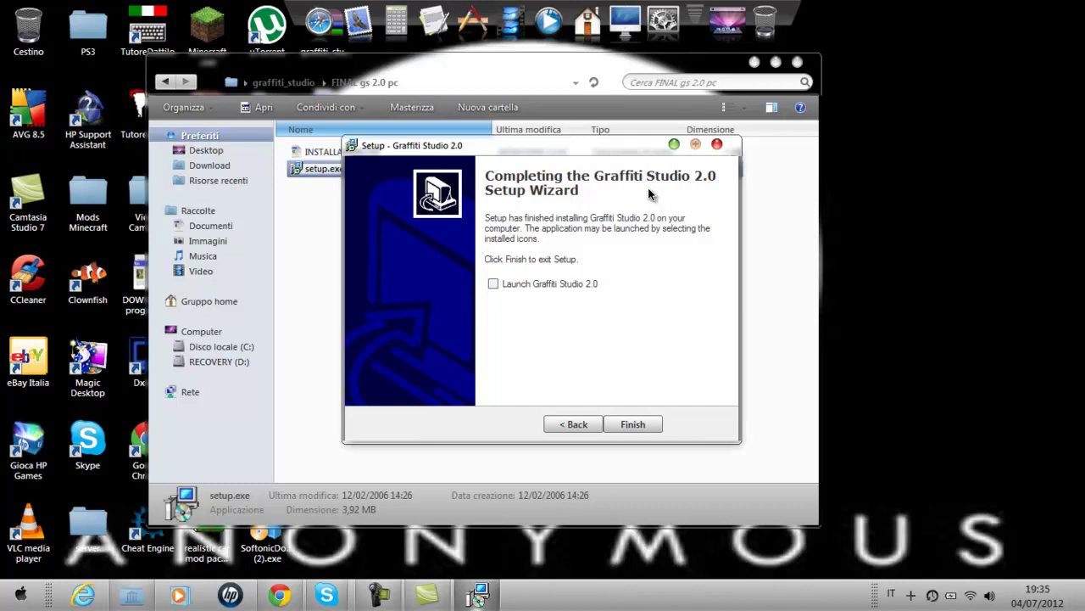
pyautogui.press('Return')
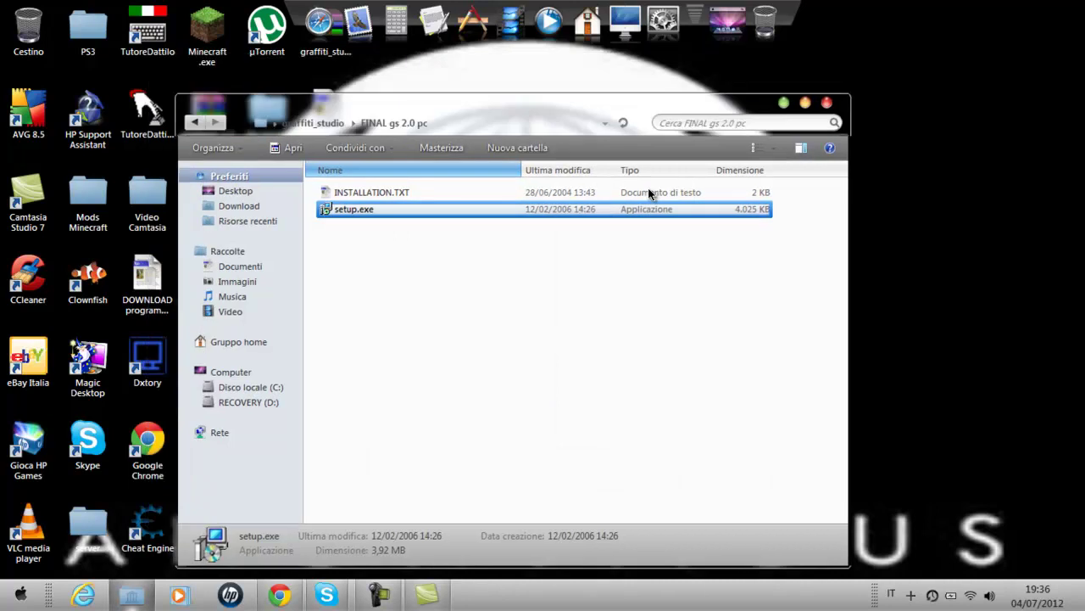
pyautogui.hotkey('alt', 'F4')
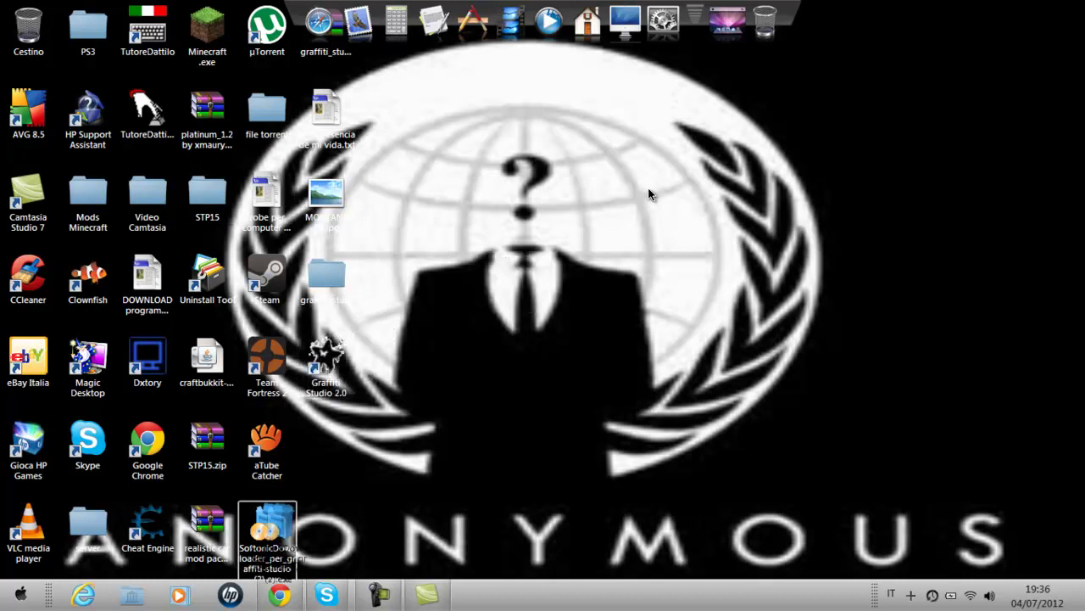
# - Move the Softonic downloader, the graffiti_studio folder and the graffiti_studio archive from the desktop to the Recycle Bin
pyautogui.moveTo(591, 287); pyautogui.dragTo(28, 30)
pyautogui.moveTo(326, 276); pyautogui.dragTo(51, 79)
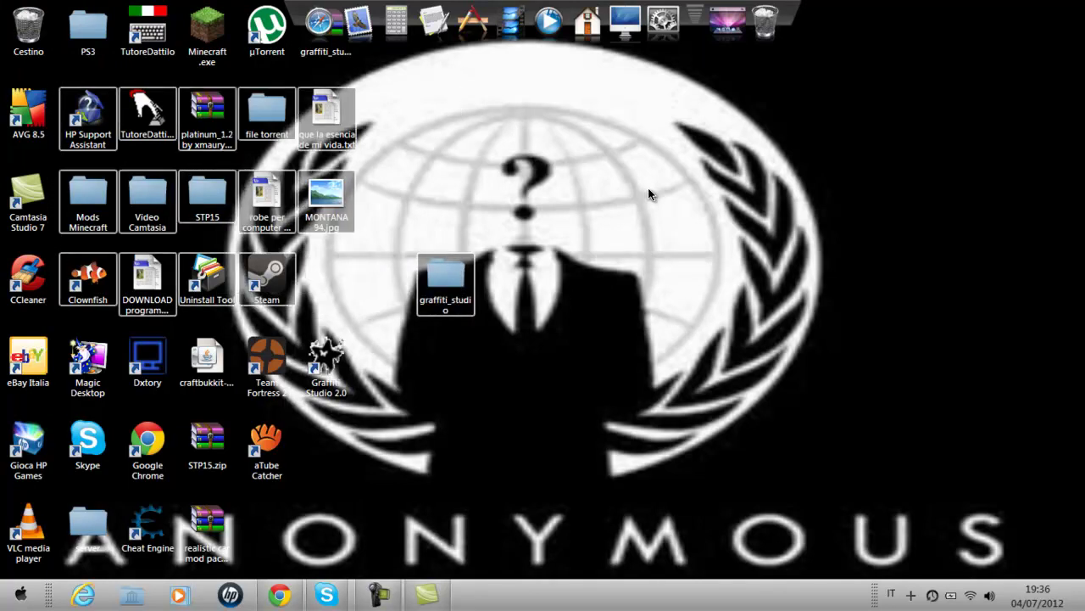
pyautogui.click(445, 280)
pyautogui.moveTo(445, 284); pyautogui.dragTo(28, 30)
pyautogui.moveTo(326, 30); pyautogui.dragTo(471, 391)
pyautogui.moveTo(426, 219); pyautogui.dragTo(508, 421)
pyautogui.moveTo(445, 272); pyautogui.dragTo(28, 29)
# - Empty the Recycle Bin, permanently deleting the leftover installation files
pyautogui.rightClick(36, 23)
pyautogui.click(93, 52)
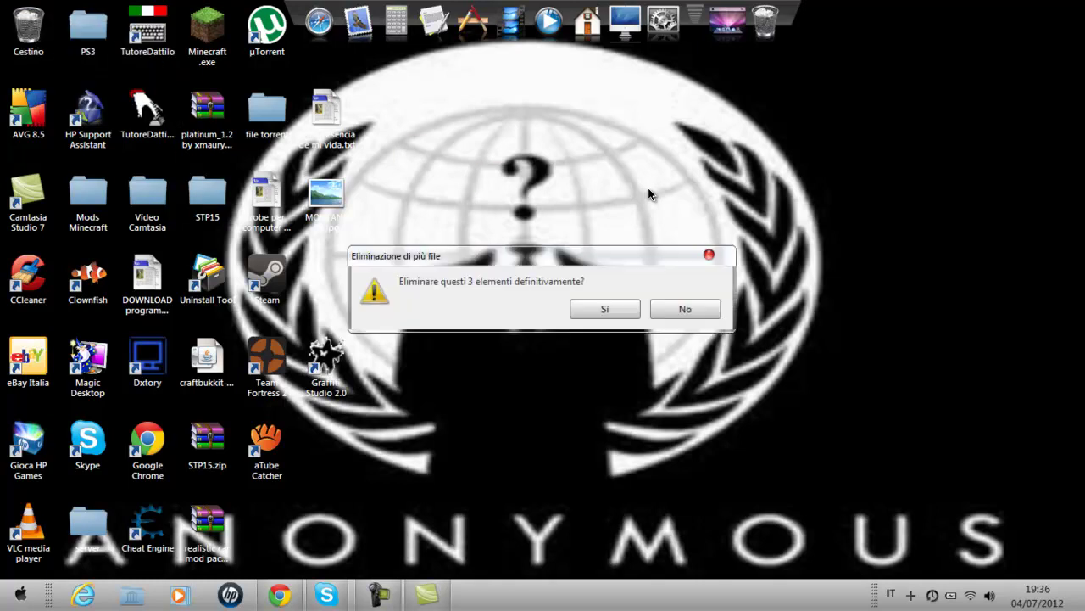
pyautogui.click(604, 308)
# - Launch Graffiti Studio 2.0 from the desktop, dismiss its connection warning and open the grey freight wagon for spraying
pyautogui.press('Return')
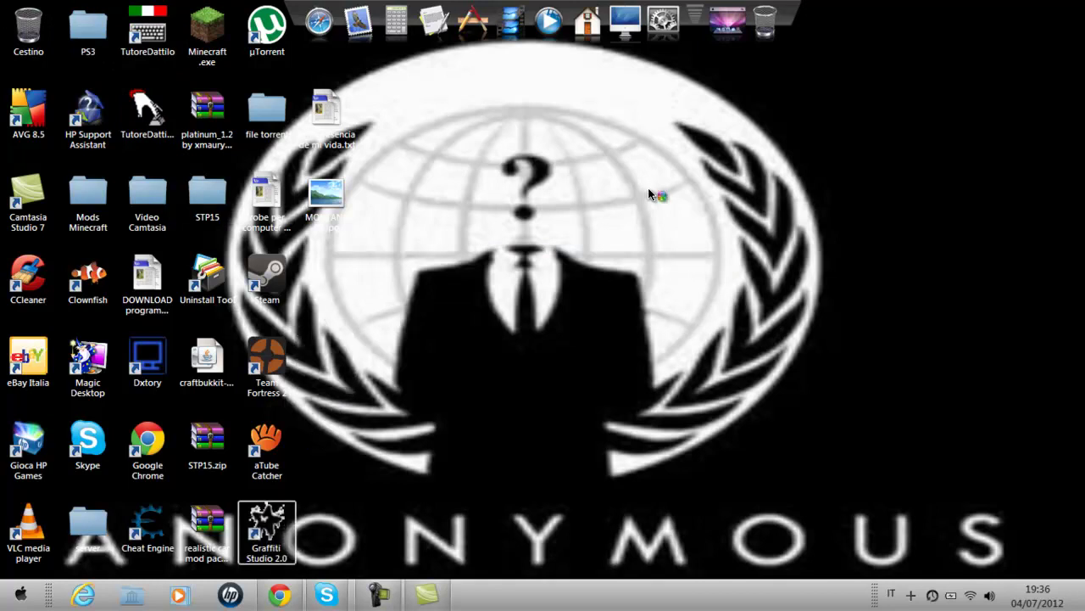
pyautogui.press('Return')
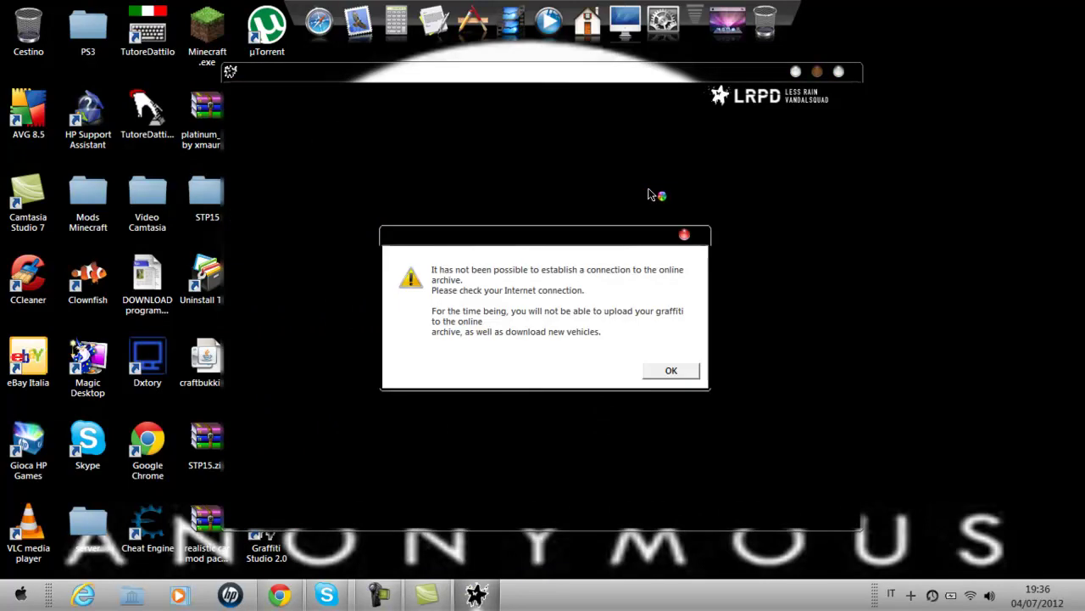
pyautogui.press('Return')
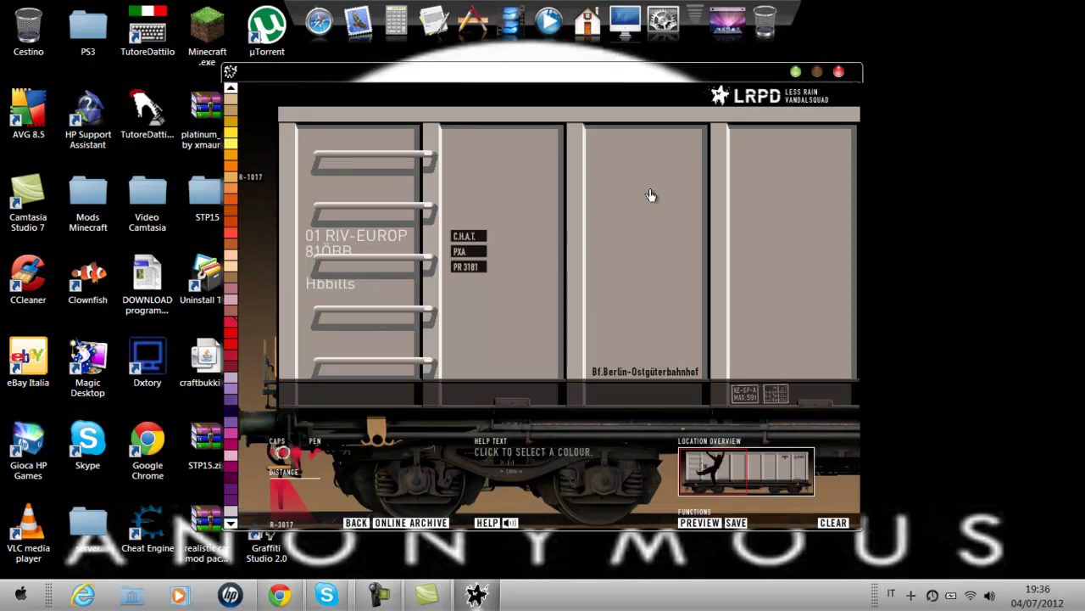
# - Spray yellow test strokes across the freight wagon with different caps and clear all graffiti from the surface
pyautogui.moveTo(515, 190)
pyautogui.mouseDown()
pyautogui.moveTo(468, 307)
pyautogui.moveTo(607, 292)
pyautogui.mouseUp()
pyautogui.moveTo(587, 228); pyautogui.dragTo(587, 326)
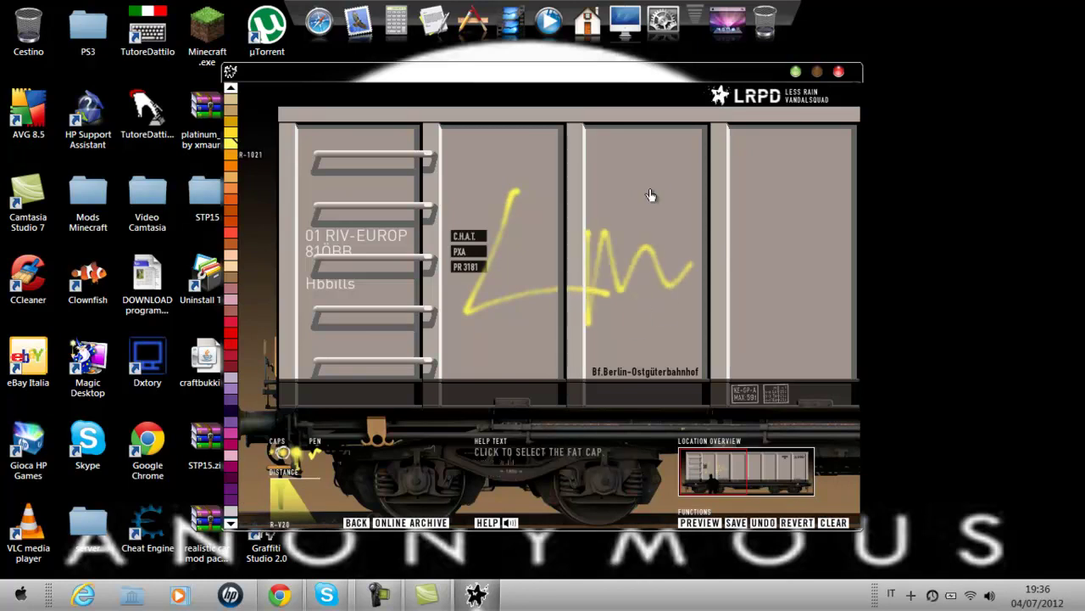
pyautogui.moveTo(758, 164)
pyautogui.mouseDown()
pyautogui.moveTo(716, 267)
pyautogui.moveTo(773, 253)
pyautogui.moveTo(730, 303)
pyautogui.moveTo(648, 189)
pyautogui.mouseUp()
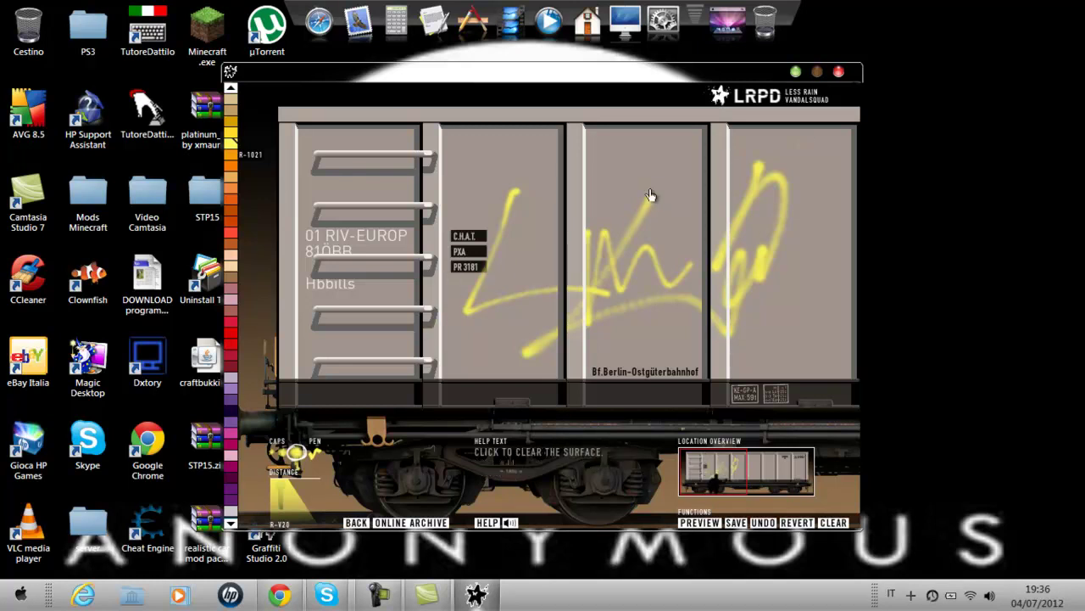
pyautogui.click(833, 522)
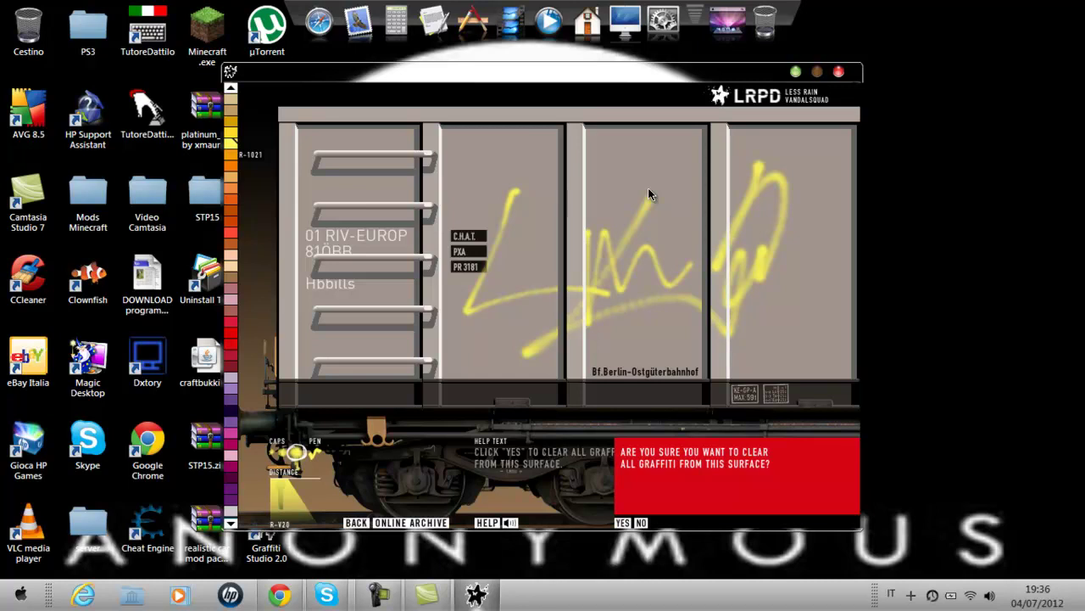
pyautogui.click(622, 522)
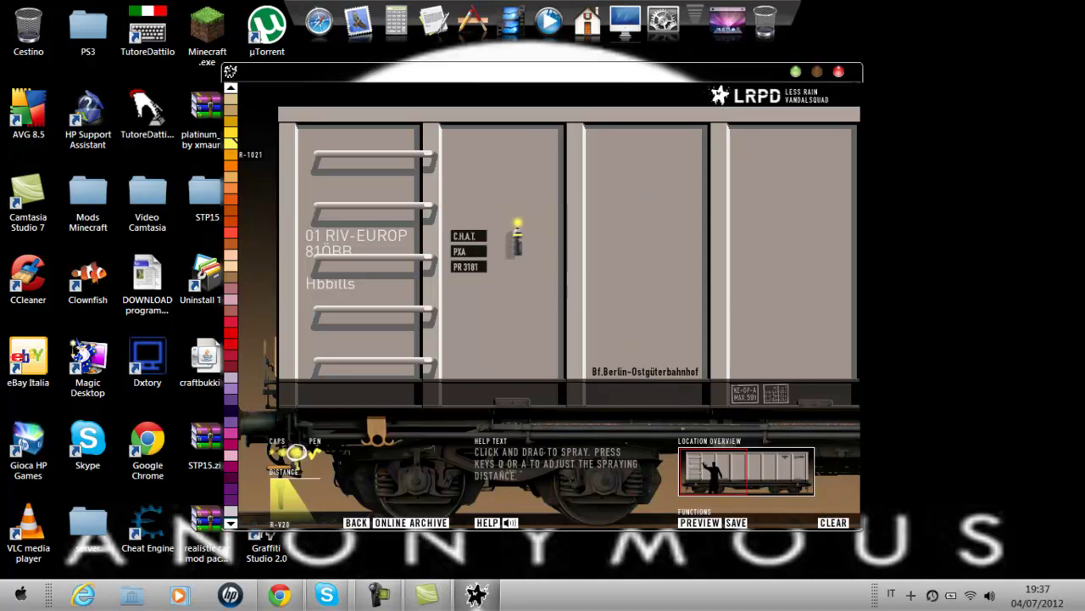
# - Spray a yellow zigzag line across the wagon's panels and preview the full location before returning to the painting view
pyautogui.moveTo(515, 214)
pyautogui.mouseDown()
pyautogui.moveTo(510, 284)
pyautogui.moveTo(577, 240)
pyautogui.moveTo(642, 222)
pyautogui.moveTo(759, 259)
pyautogui.mouseUp()
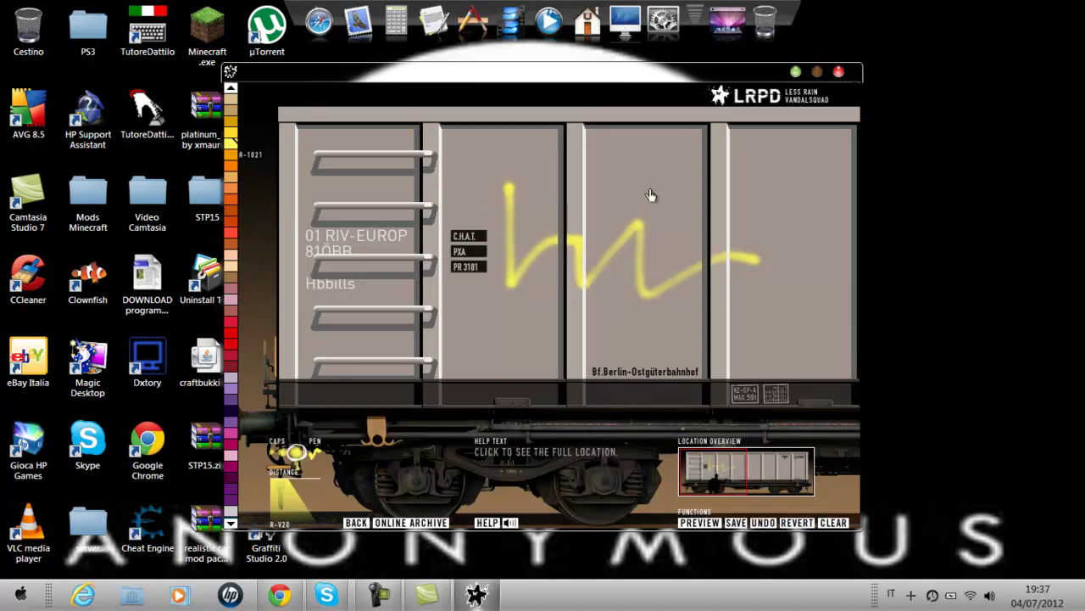
pyautogui.click(651, 196)
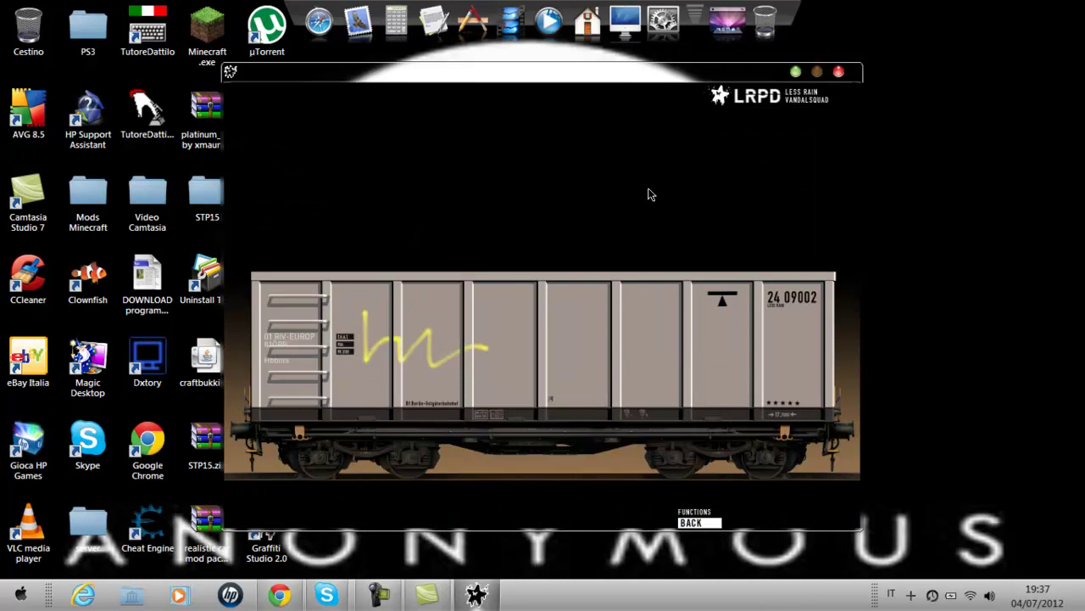
pyautogui.click(650, 196)
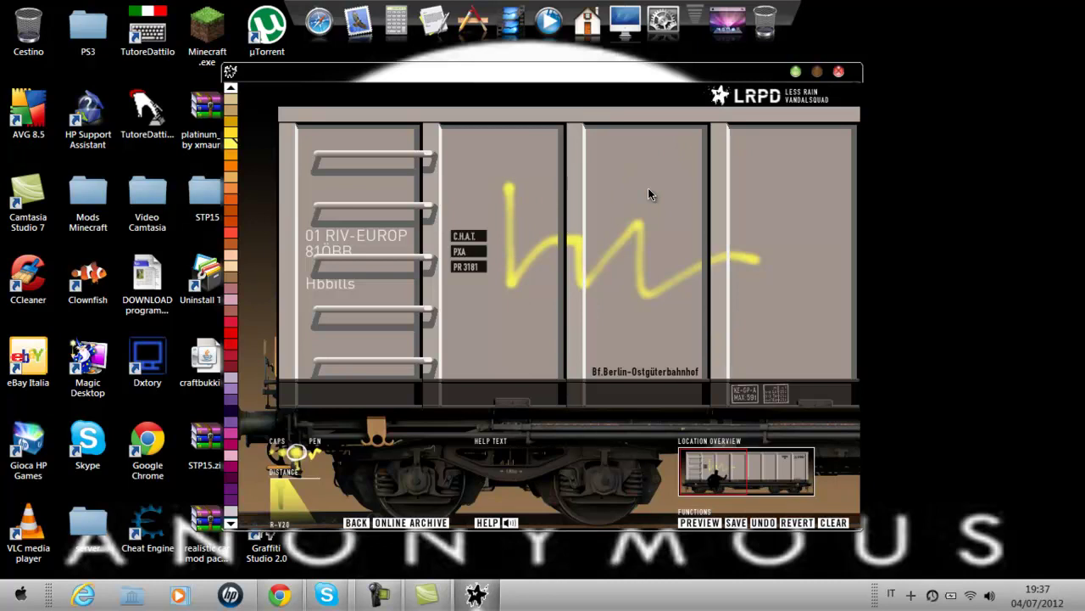
# - Close Graffiti Studio without saving and switch to the Softonic download page for Graffiti Studio 2.0 in Chrome
pyautogui.hotkey('alt', 'F4')
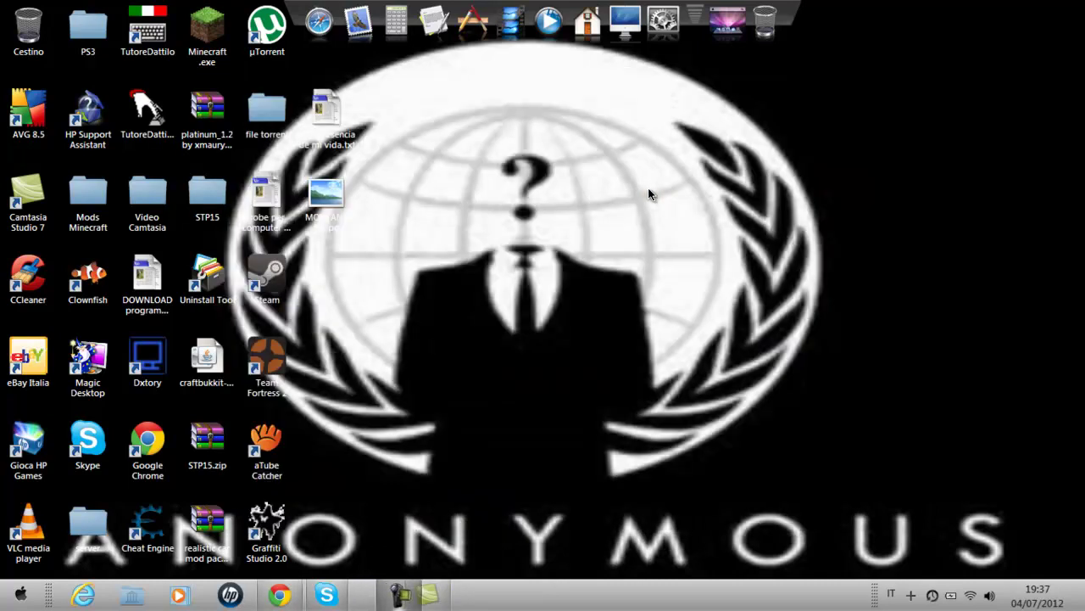
pyautogui.hotkey('alt', 'Tab')
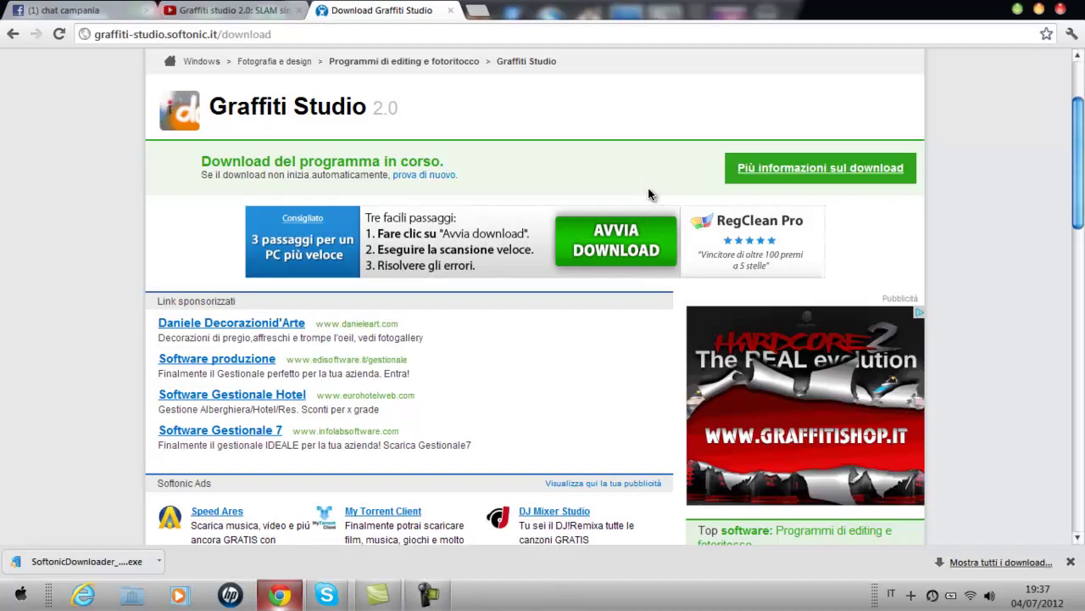
pyautogui.hotkey('ctrl', 'Tab')
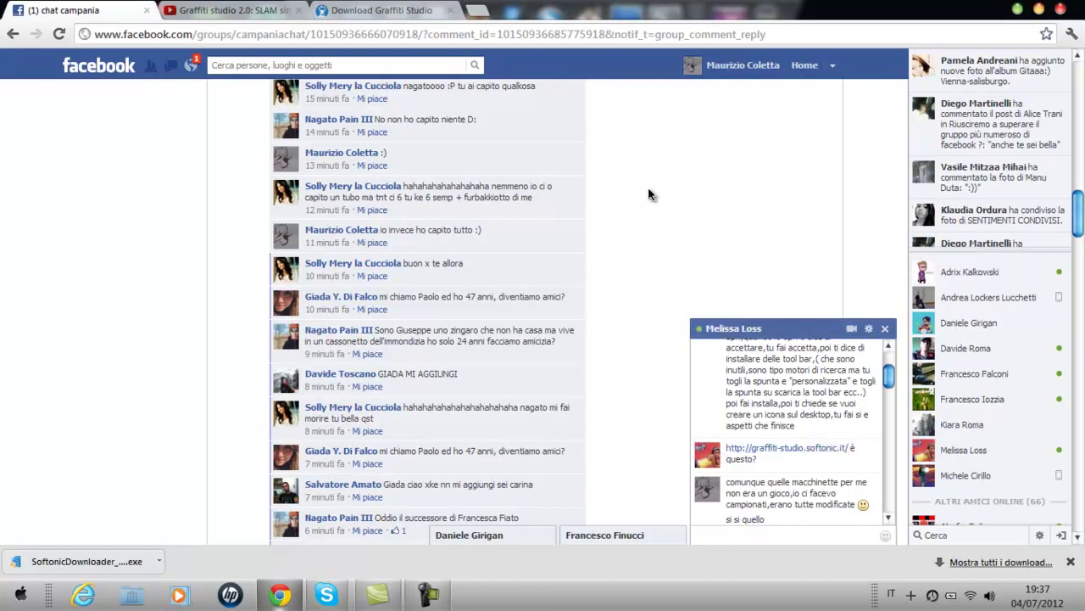
pyautogui.press('Escape')
pyautogui.hotkey('ctrl', 'shift', 'Tab')
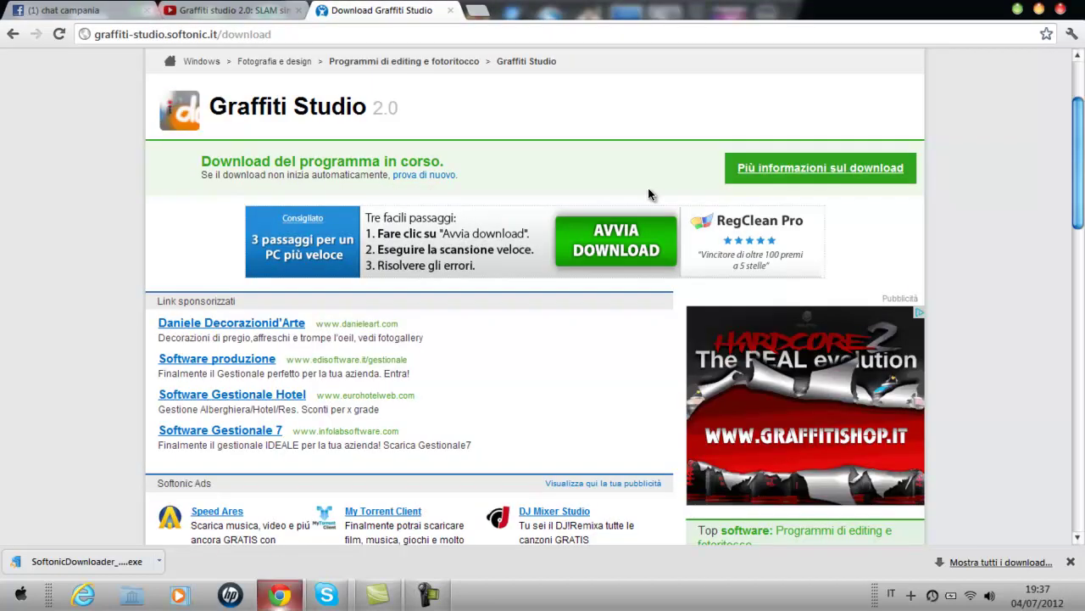
pyautogui.hotkey('alt', 'Tab')
pyautogui.hotkey('alt', 'Tab')
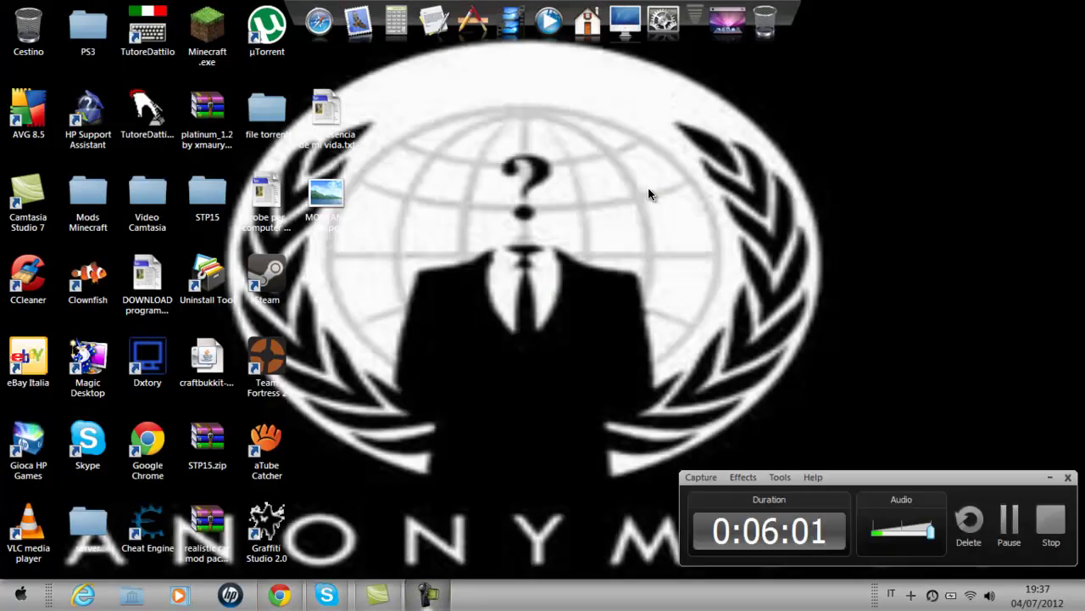